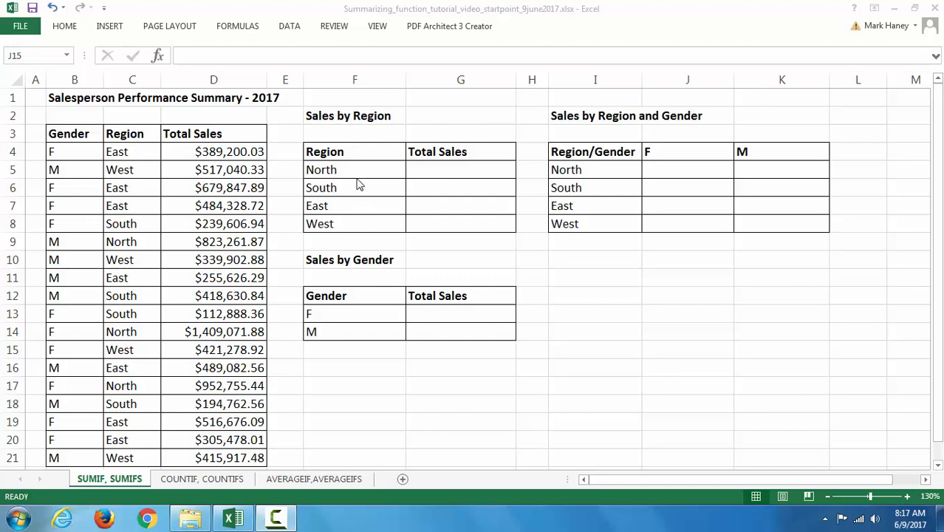
Enter =SUMIF($C$4:$C$21,F5,$D$4:$D$21) in G5 to total the North region's sales
left_click(459, 169)
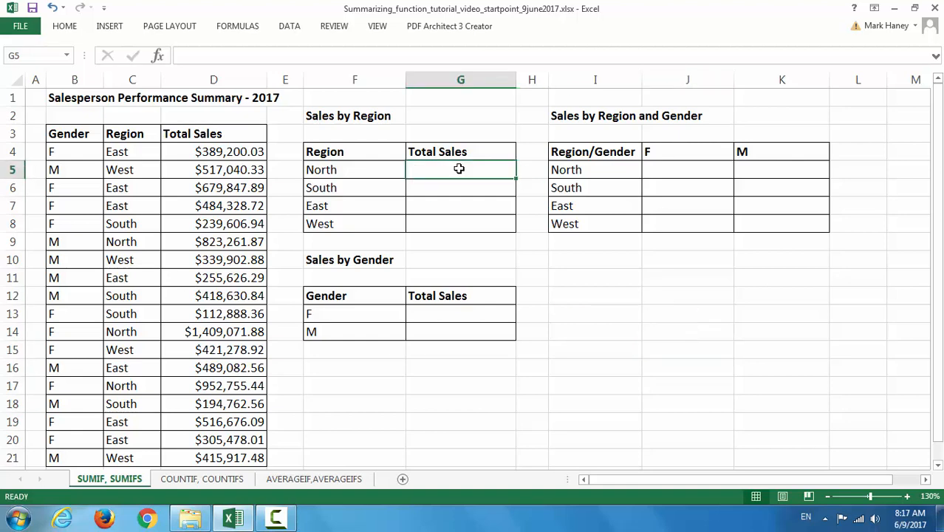
type("=sumif")
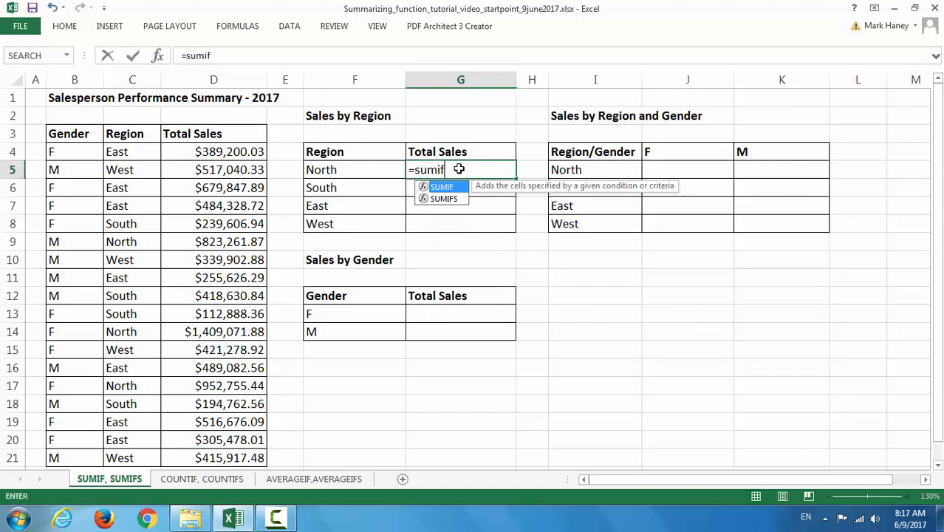
type("(")
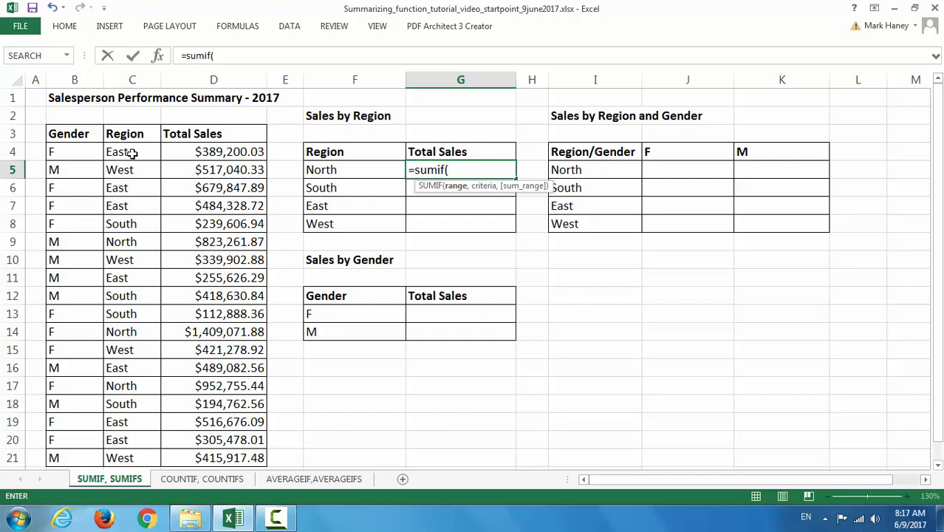
left_click_drag(131, 151, 128, 456)
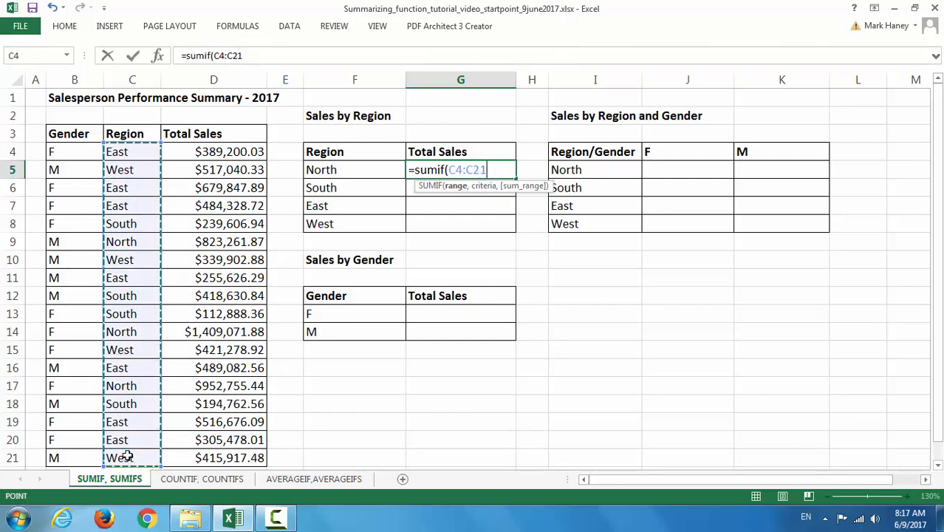
key("F4")
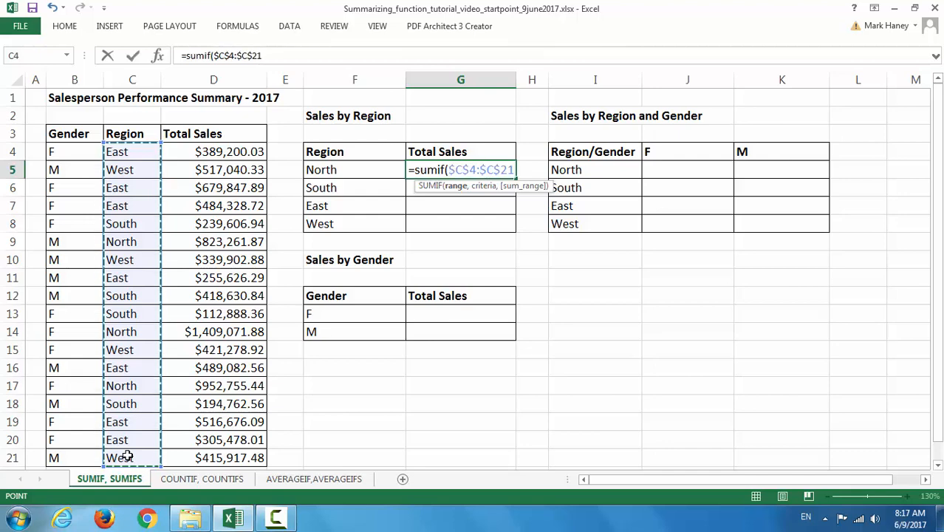
type(",")
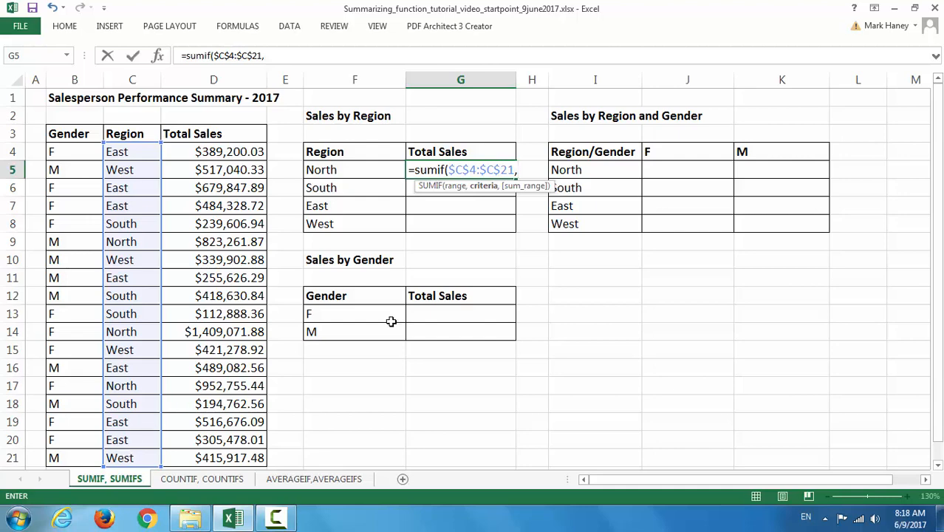
left_click(339, 171)
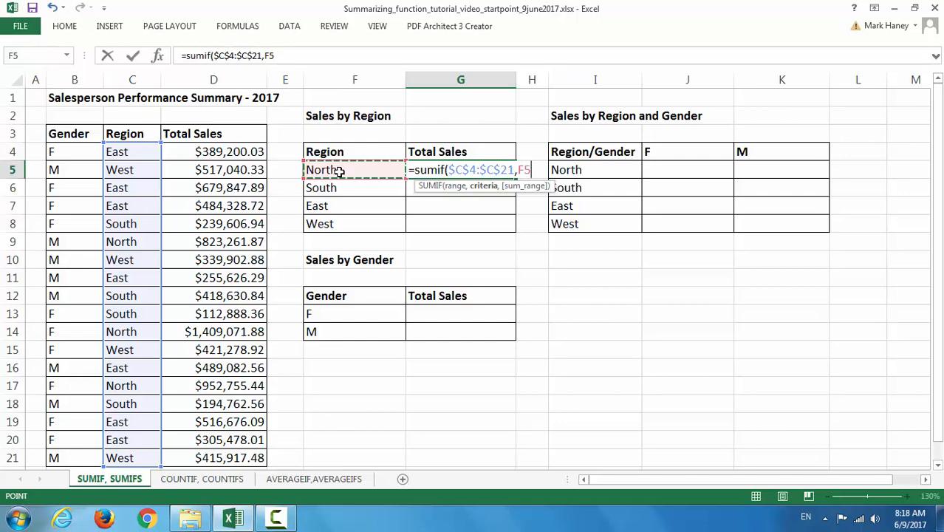
type(",")
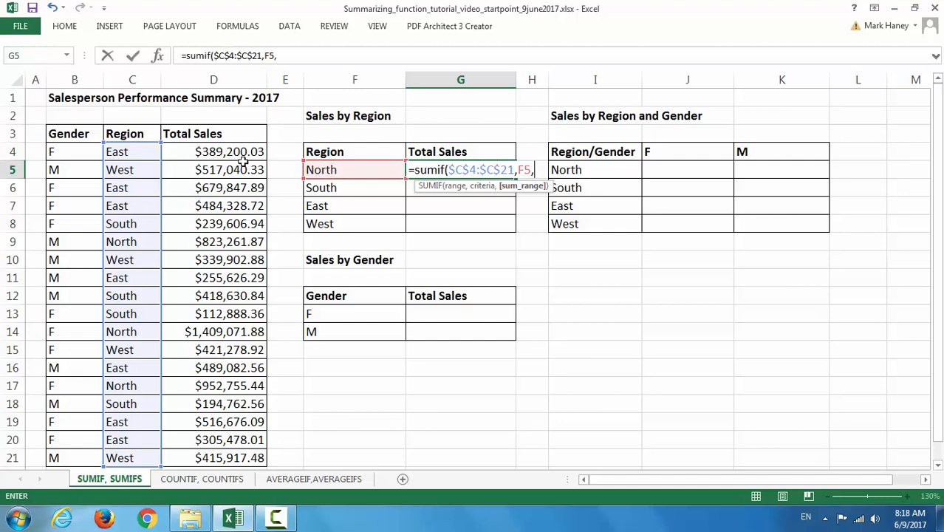
left_click_drag(239, 151, 232, 458)
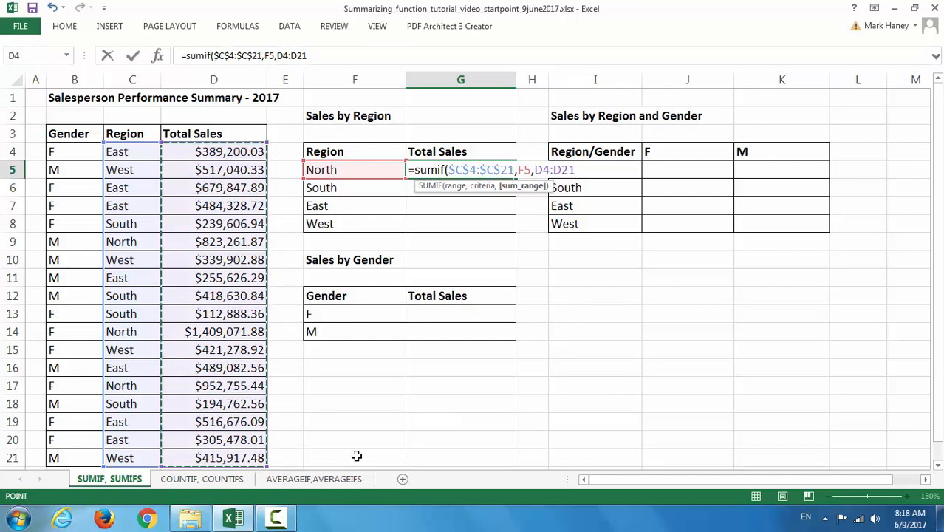
key("F4")
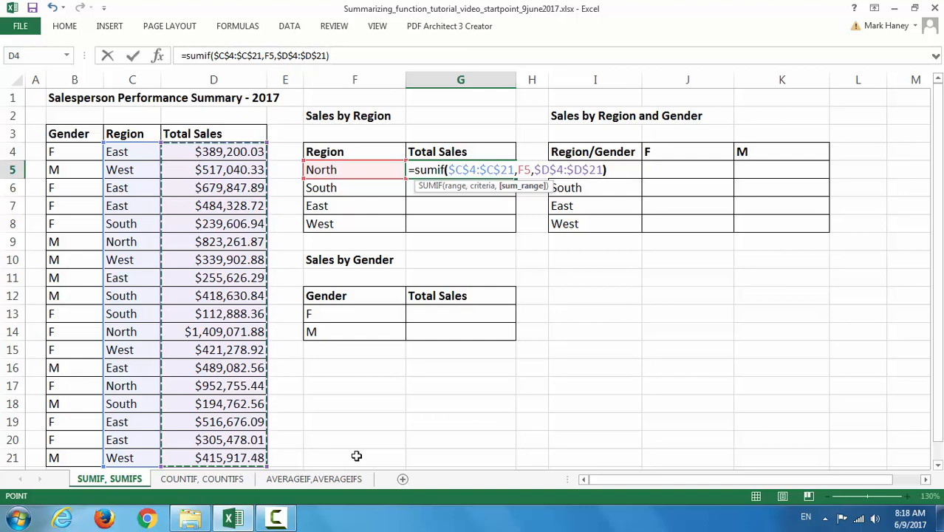
type(")")
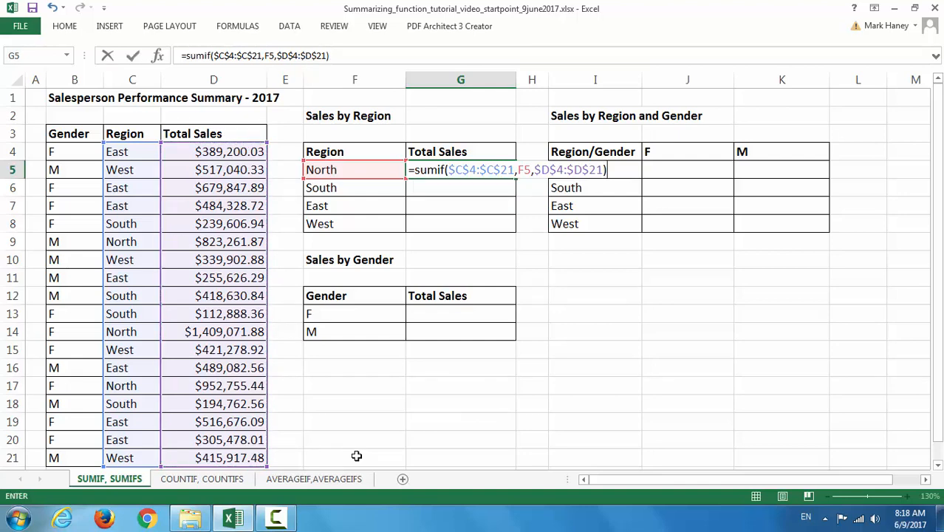
key("Return")
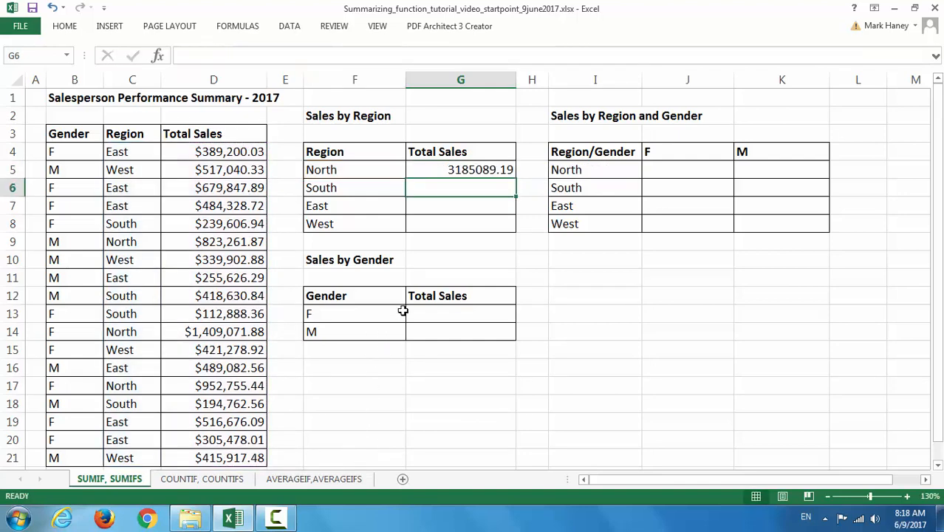
Format G5 as Currency and fill its formula down through G8 for the remaining regions
left_click(470, 170)
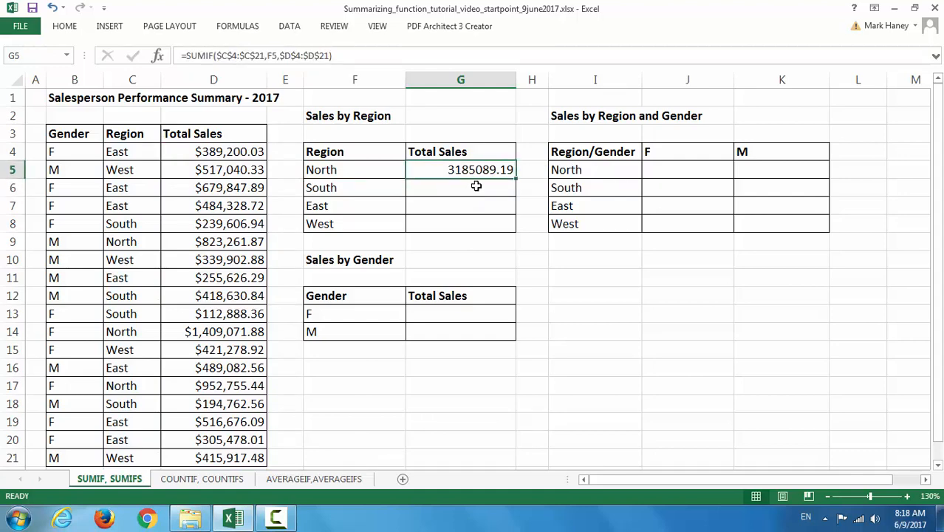
left_click(68, 26)
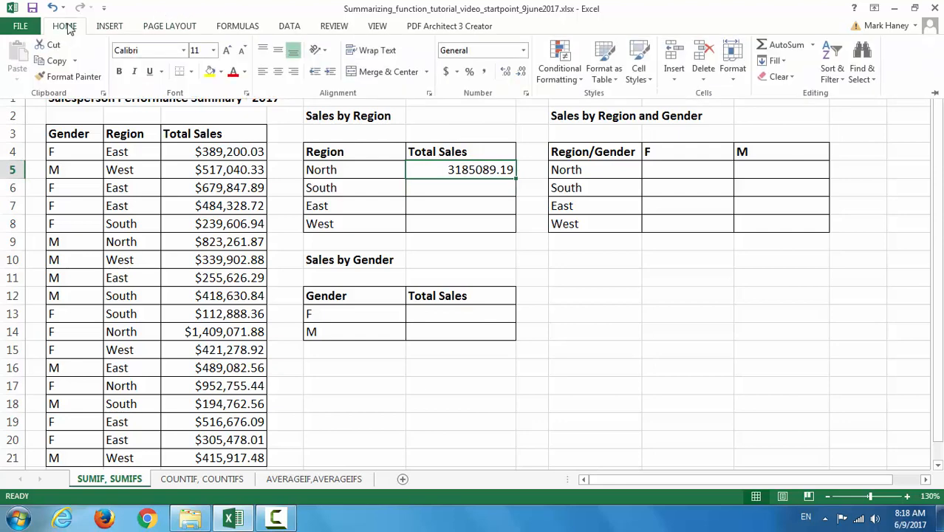
left_click(522, 50)
left_click(493, 136)
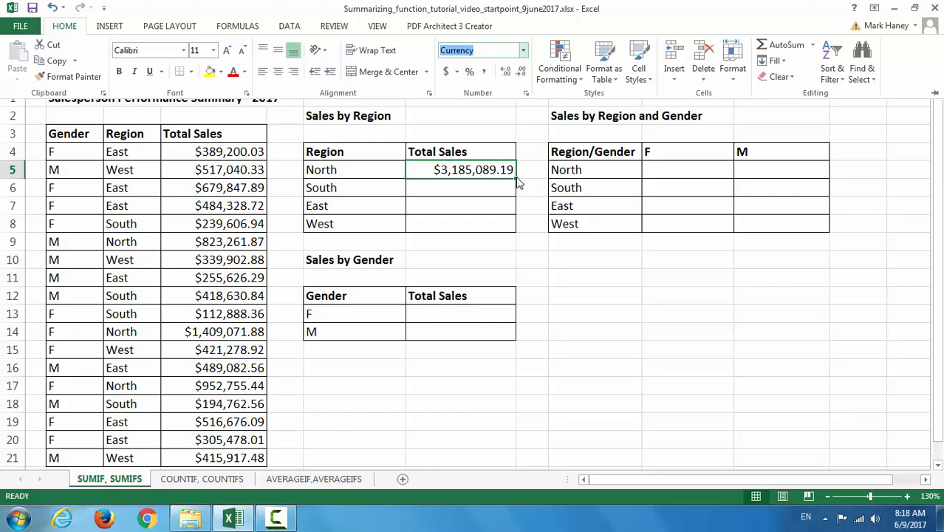
key("Escape")
left_click_drag(516, 177, 515, 229)
left_click(546, 296)
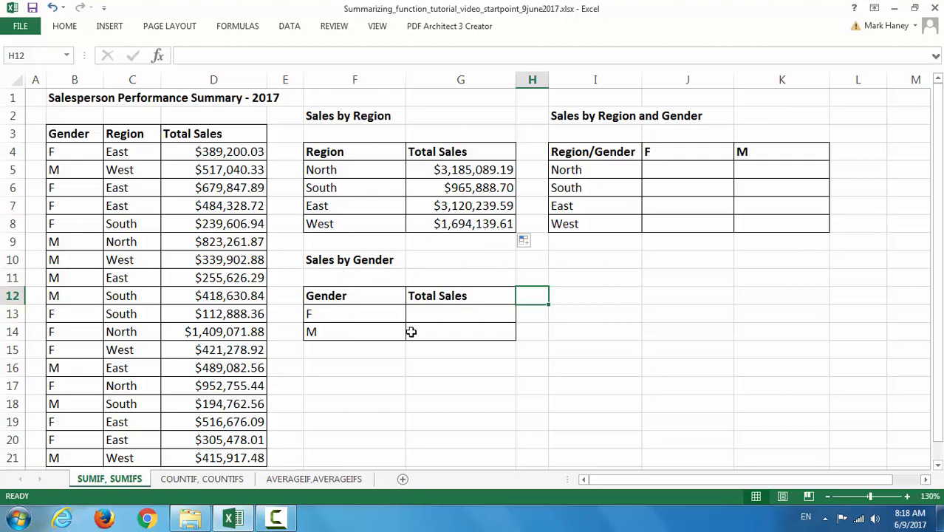
Enter =SUMIF($B$4:$B$21,F13,$D$4:$D$21) in G13 to total the sales for gender F
left_click(440, 314)
type("=sumif(")
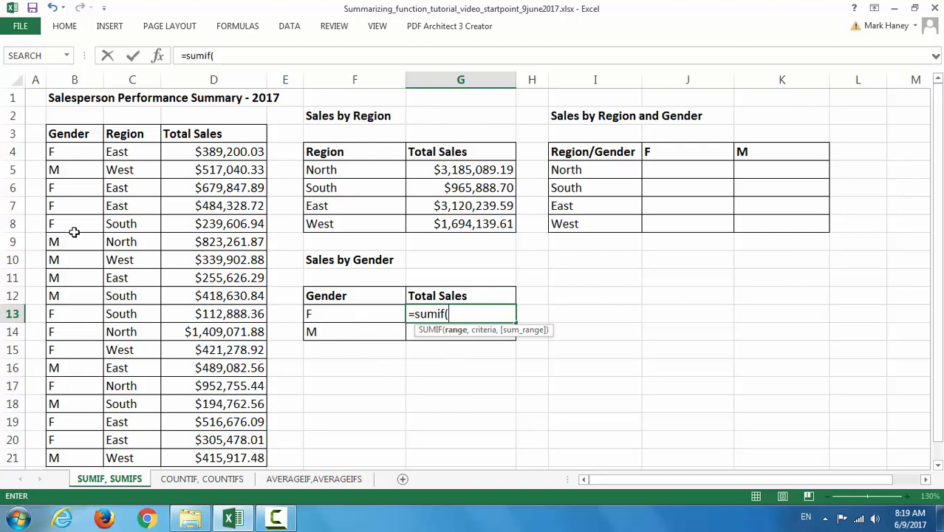
left_click_drag(63, 151, 59, 460)
key("F4")
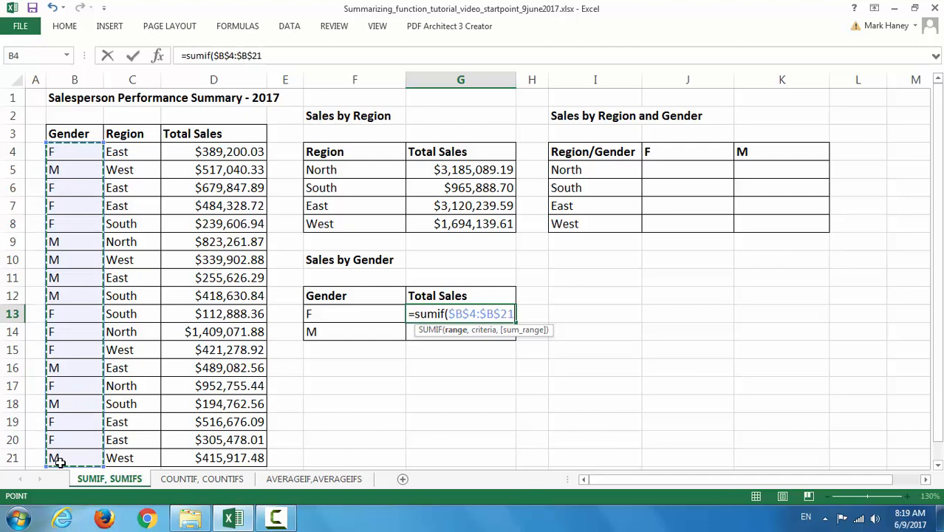
type(",")
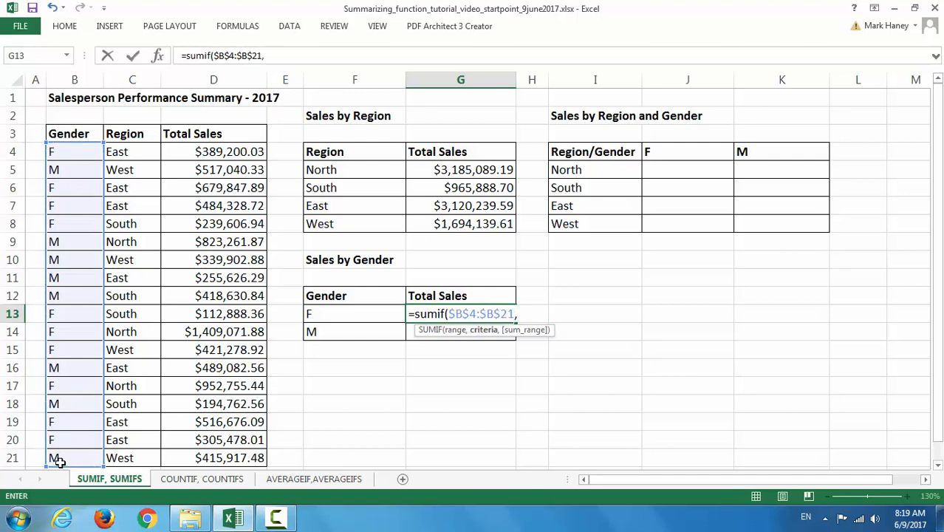
left_click(323, 314)
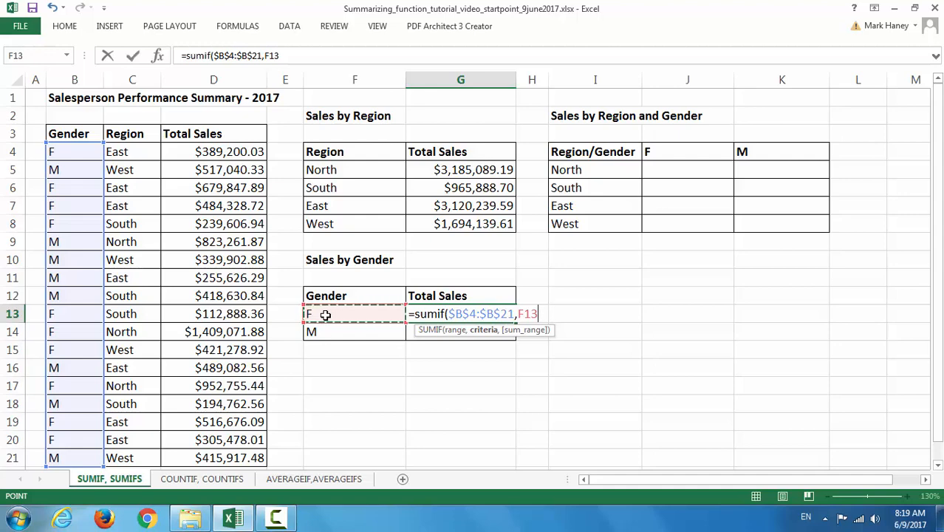
type(",")
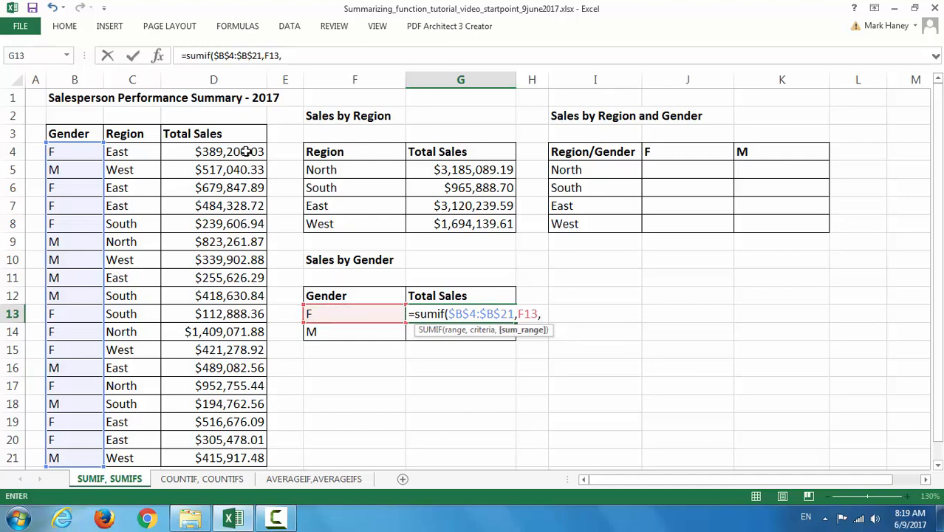
left_click_drag(249, 152, 237, 458)
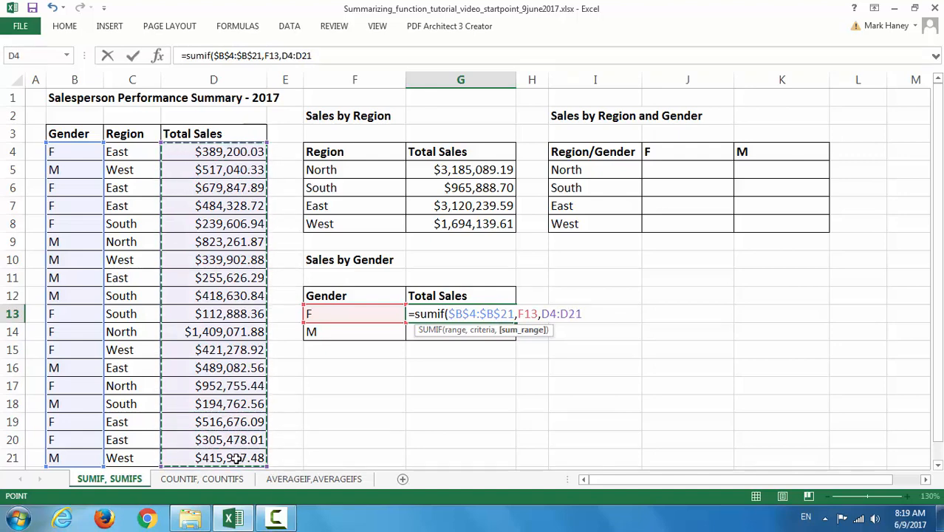
key("F4")
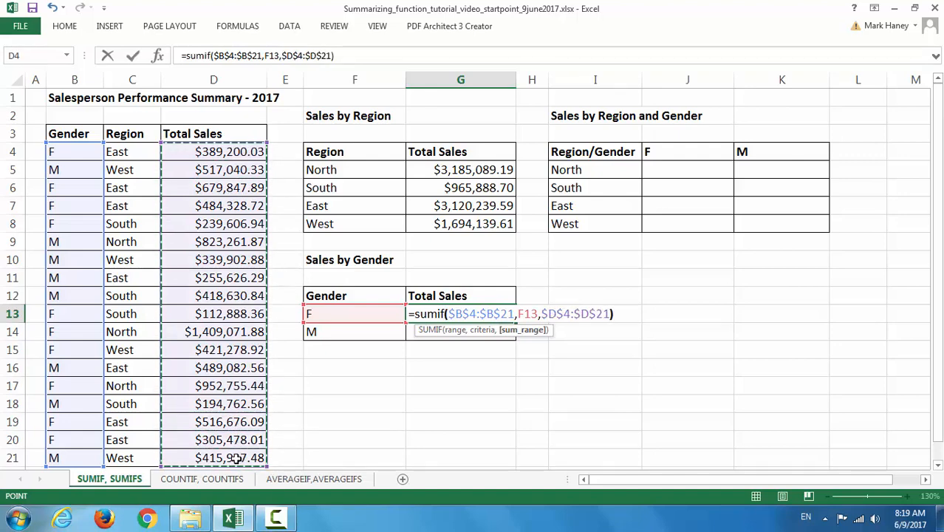
type(")")
key("Return")
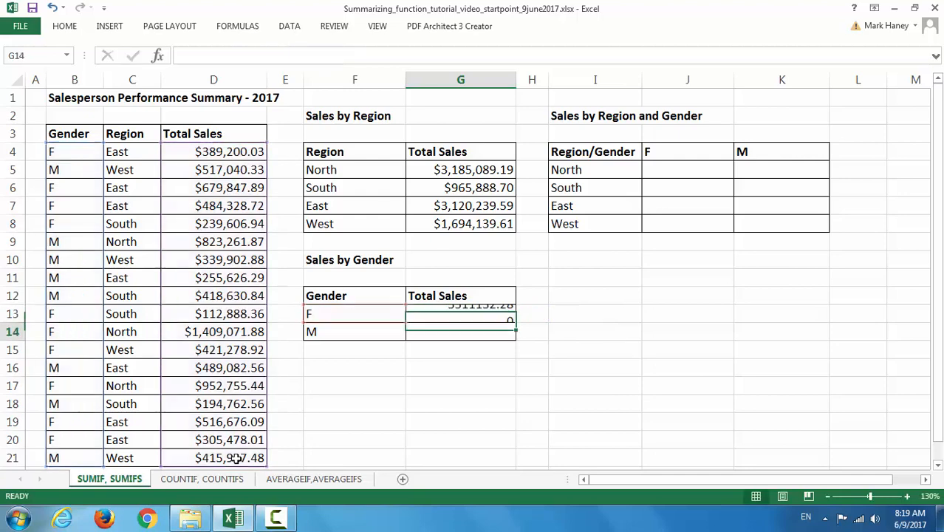
Format G13 as Currency and fill its formula down to G14 for gender M
left_click(469, 313)
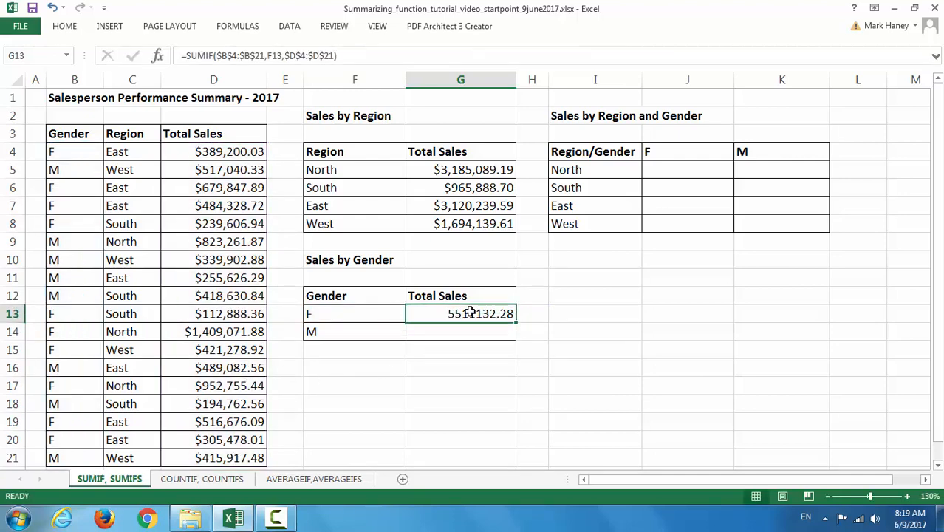
left_click(71, 28)
left_click(523, 50)
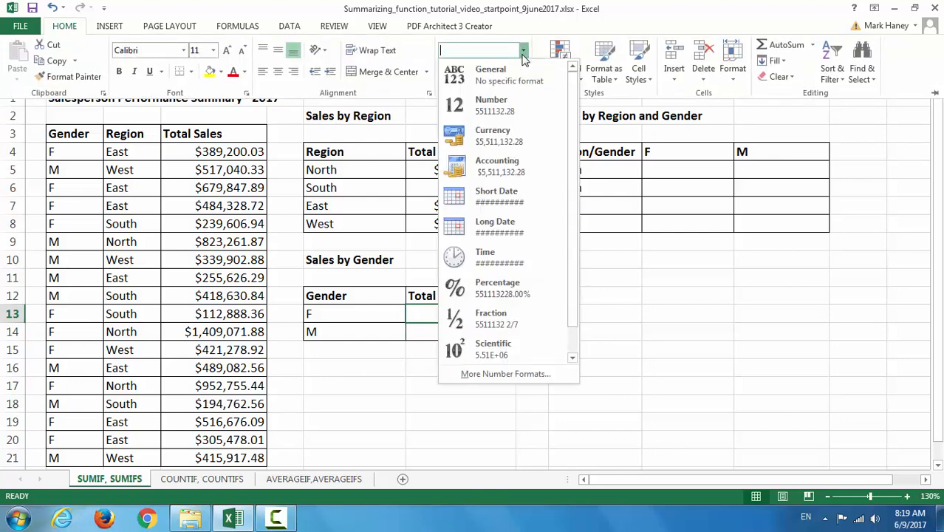
left_click(480, 137)
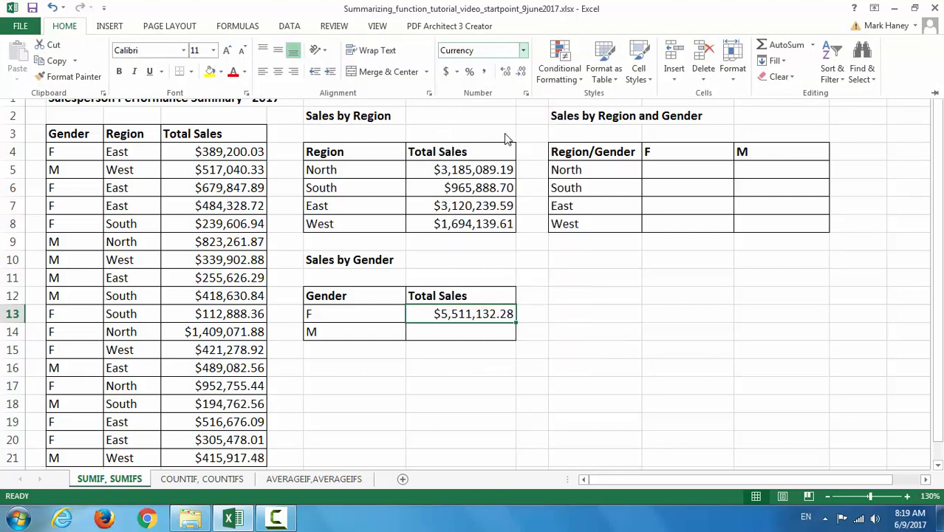
left_click(537, 362)
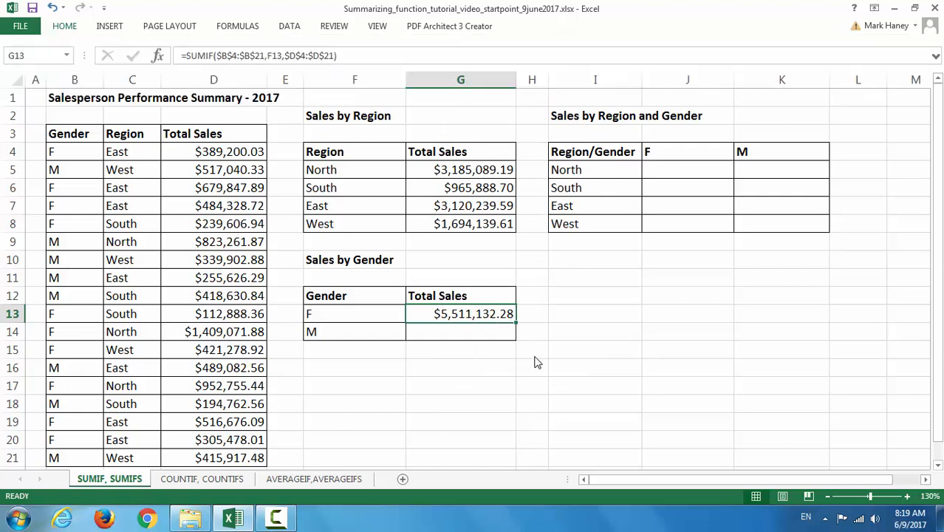
left_click_drag(515, 322, 540, 341)
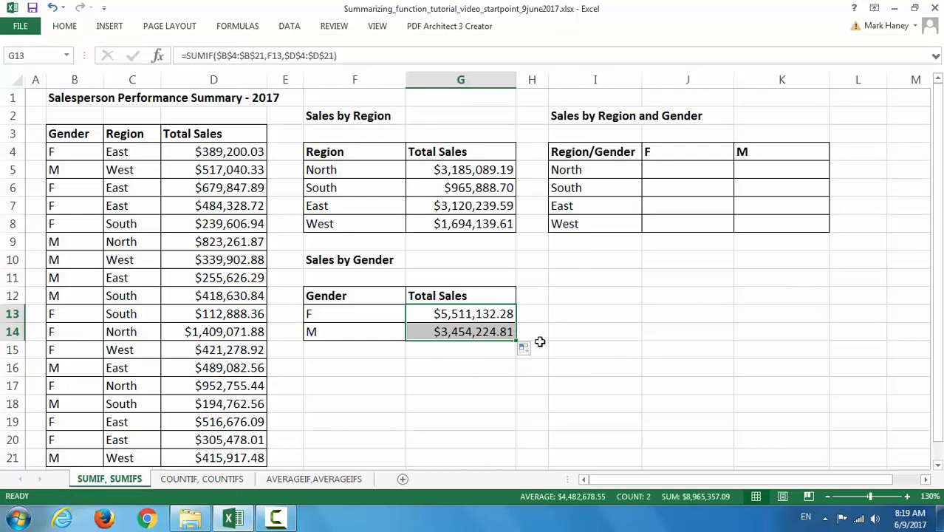
left_click(559, 346)
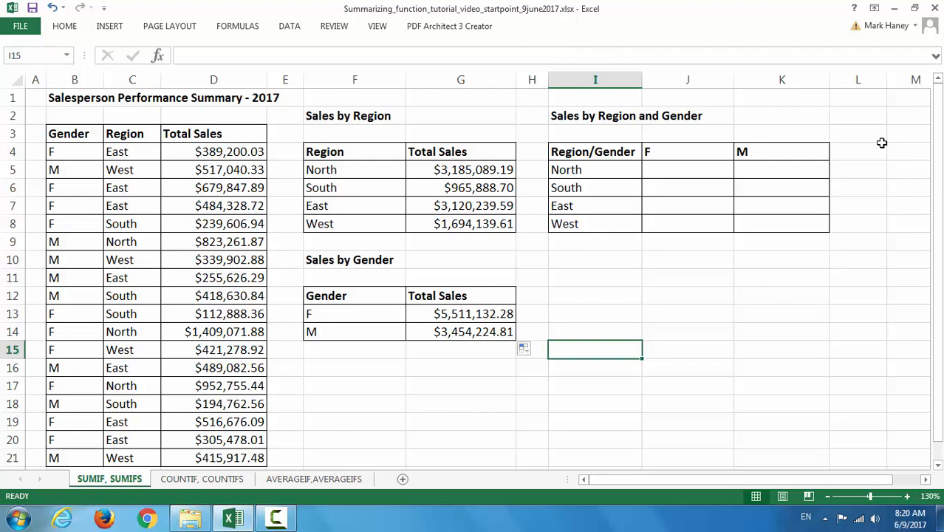
Start a SUMIFS formula in J5 with the absolute range $D$4:$D$21 as its sum range
left_click(684, 171)
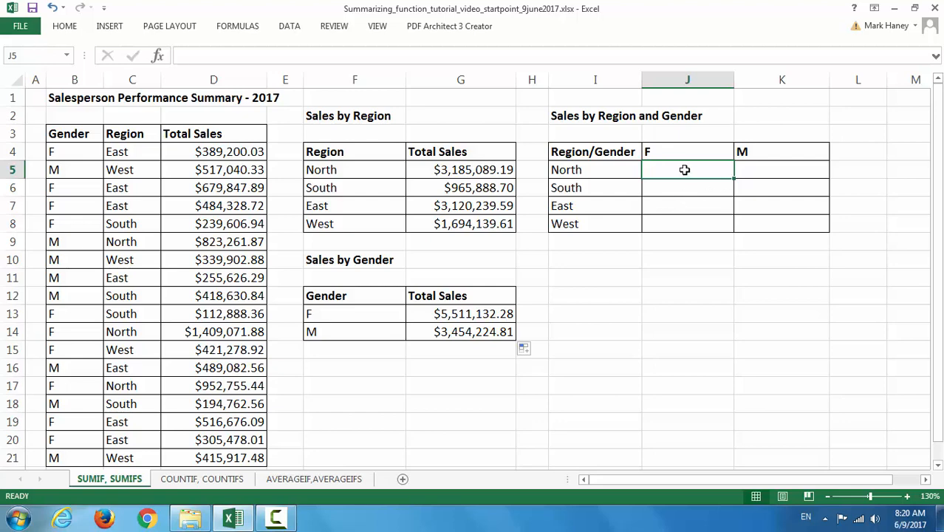
type("=")
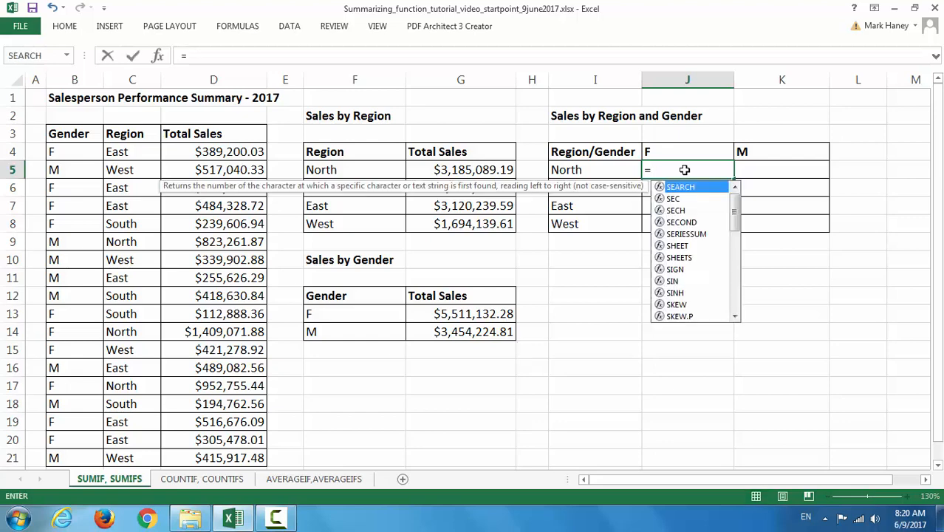
type("sumifs(")
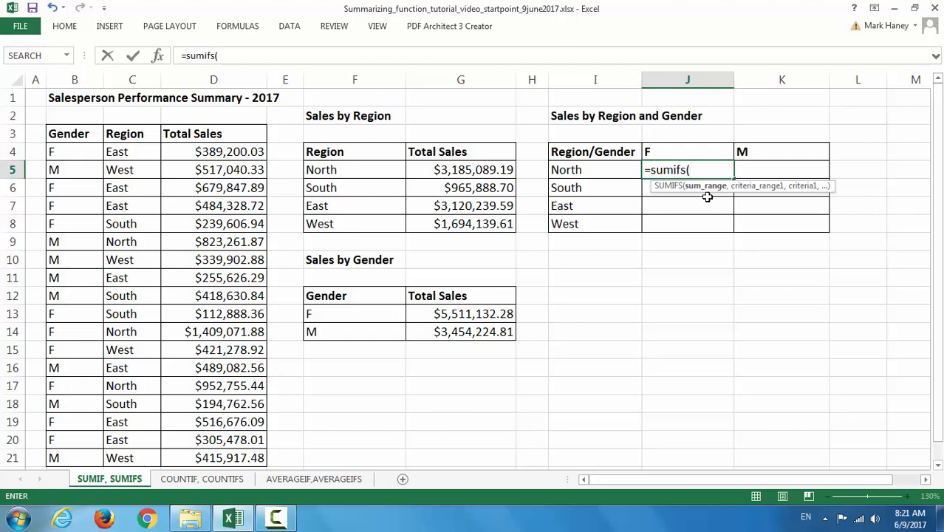
left_click(244, 152)
left_click_drag(238, 168, 232, 457)
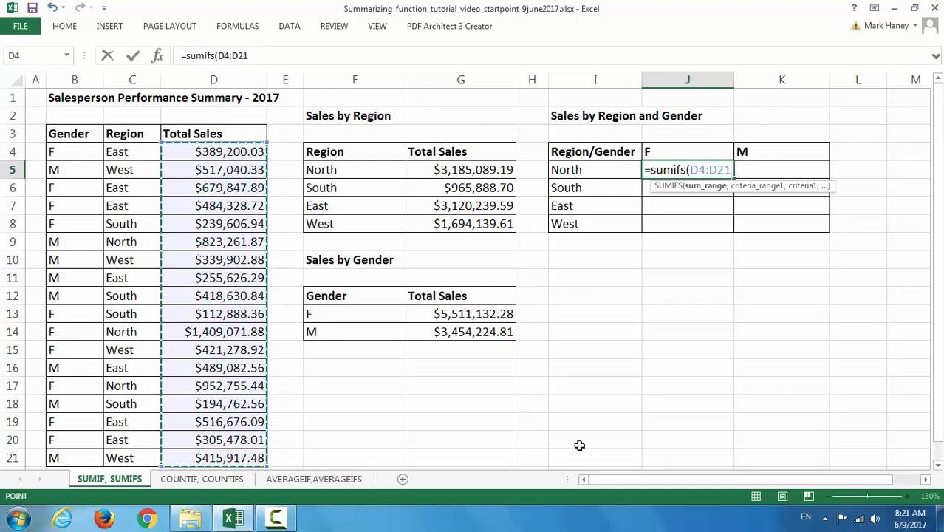
key("F4")
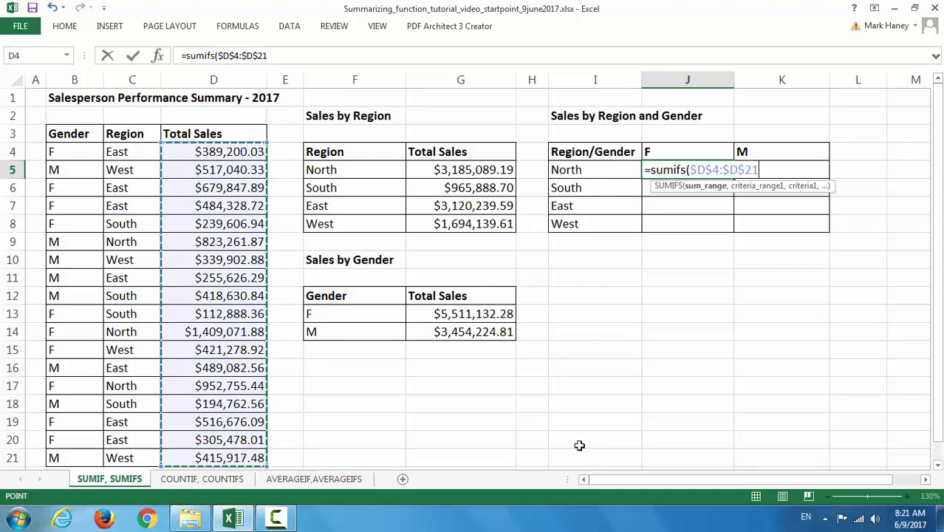
type(",")
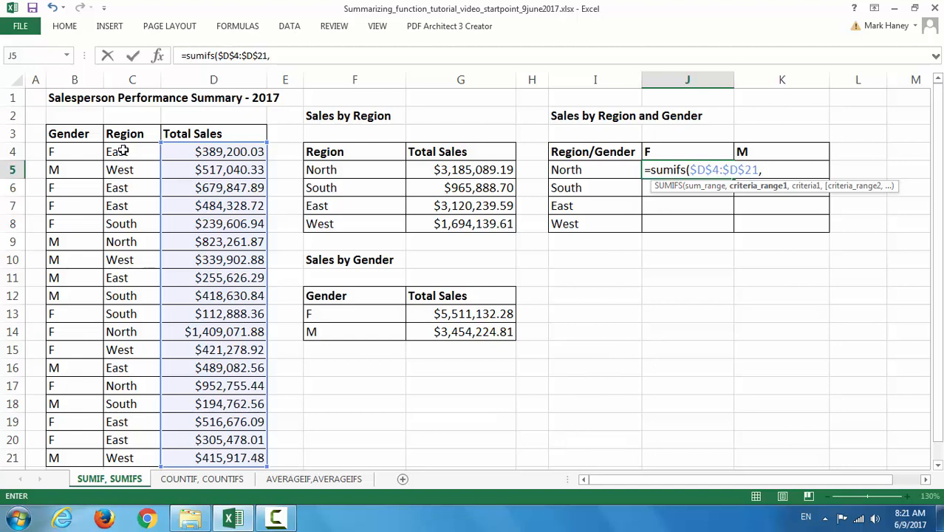
Add the region condition to J5's SUMIFS formula, using criteria range $C$4:$C$21 and the column-locked criterion $I5
left_click_drag(120, 154, 123, 459)
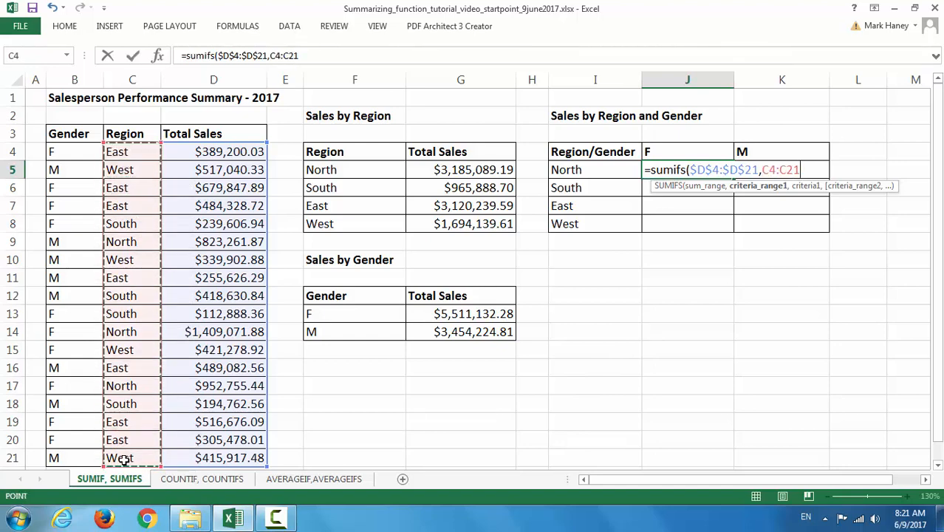
key("F4")
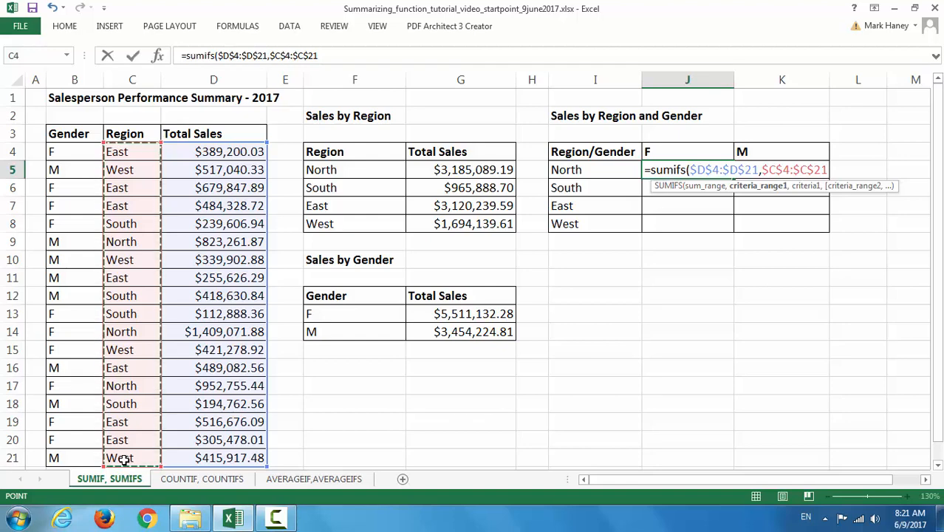
type(",")
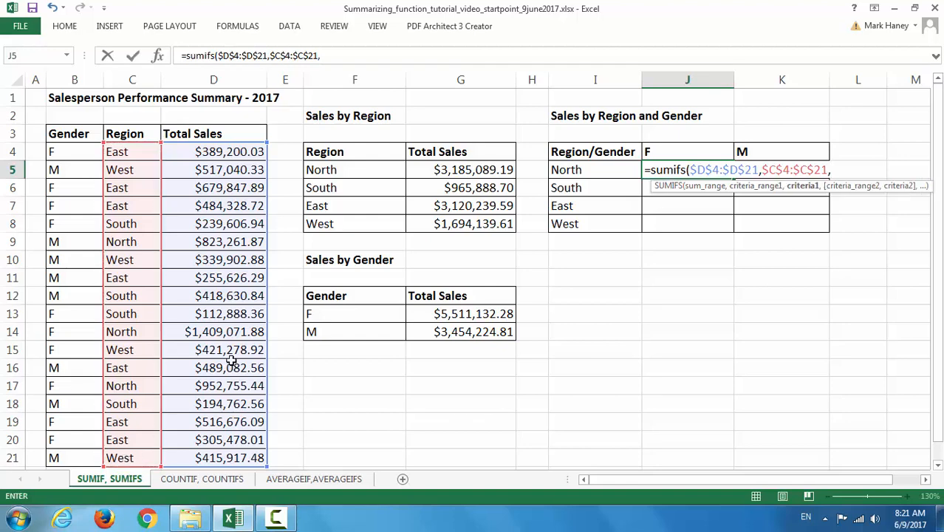
left_click(577, 170)
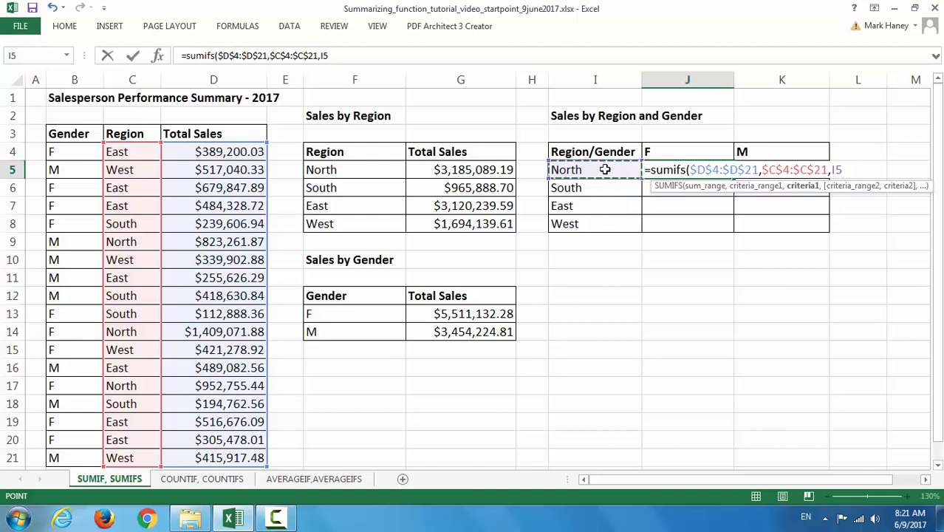
left_click(831, 170)
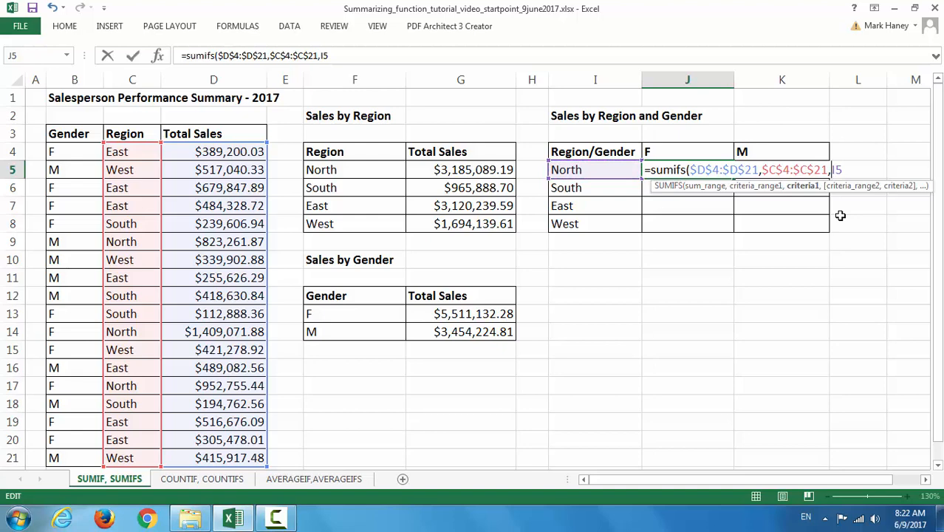
type("$")
left_click(853, 170)
type(",")
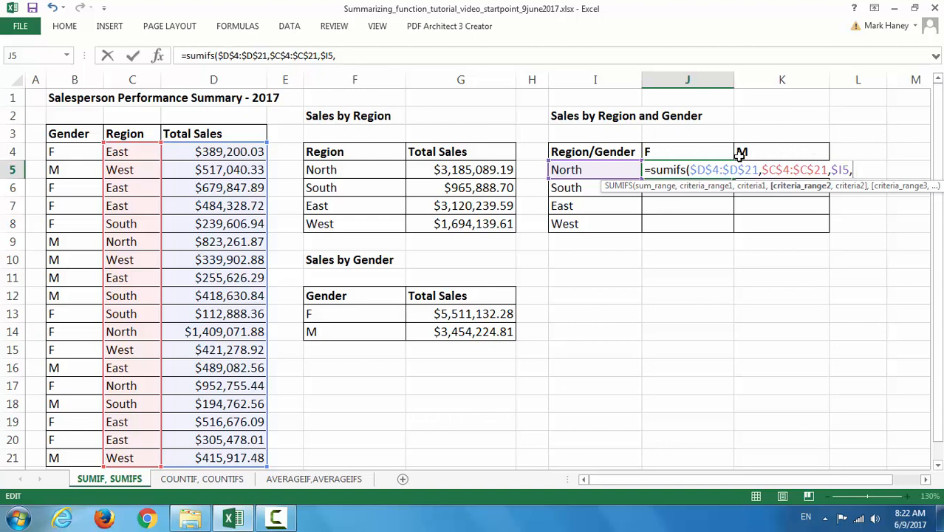
Add the gender condition with range $B$4:$B$21 and row-locked criterion J$4, and complete J5's SUMIFS formula
left_click_drag(86, 151, 79, 452)
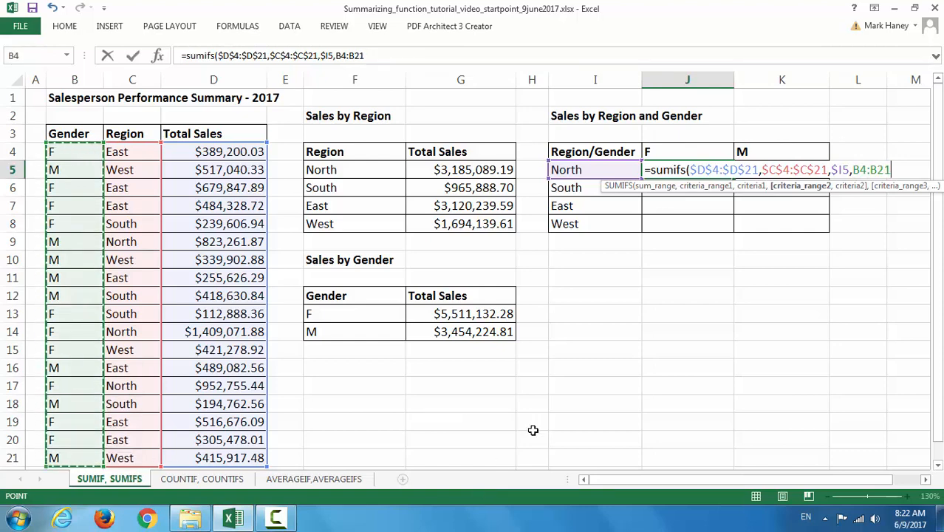
key("F4")
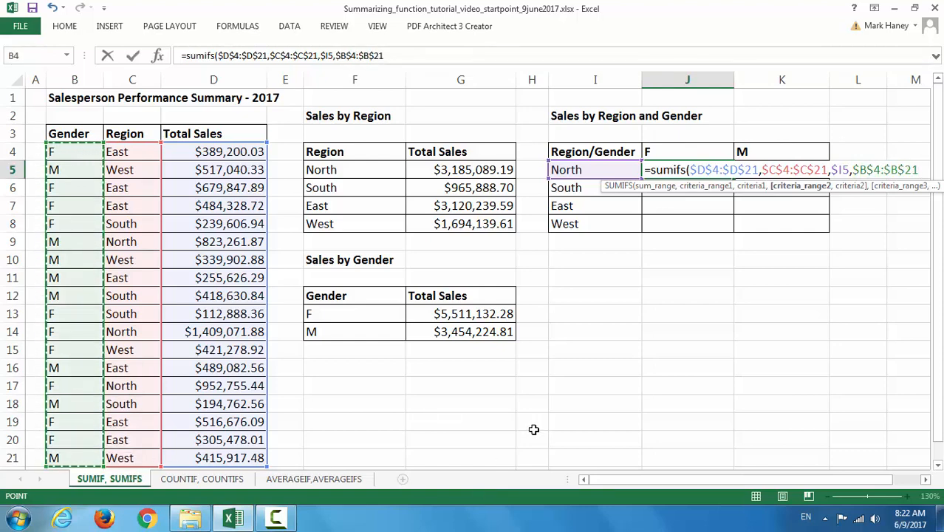
type(",")
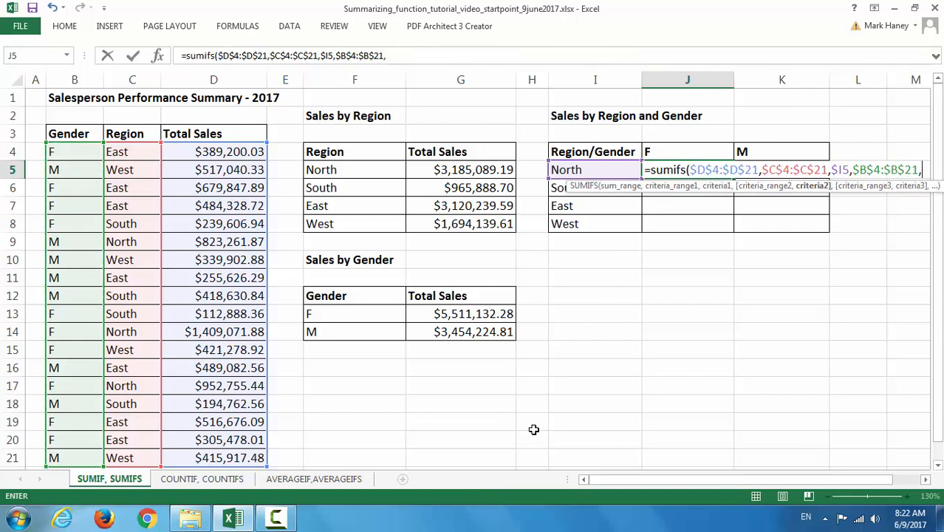
left_click(668, 150)
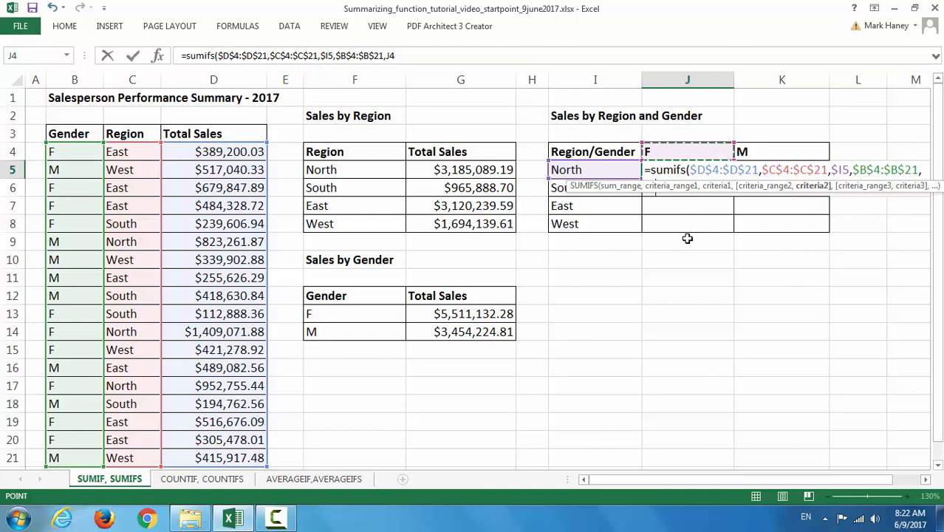
left_click(394, 55)
key("Left")
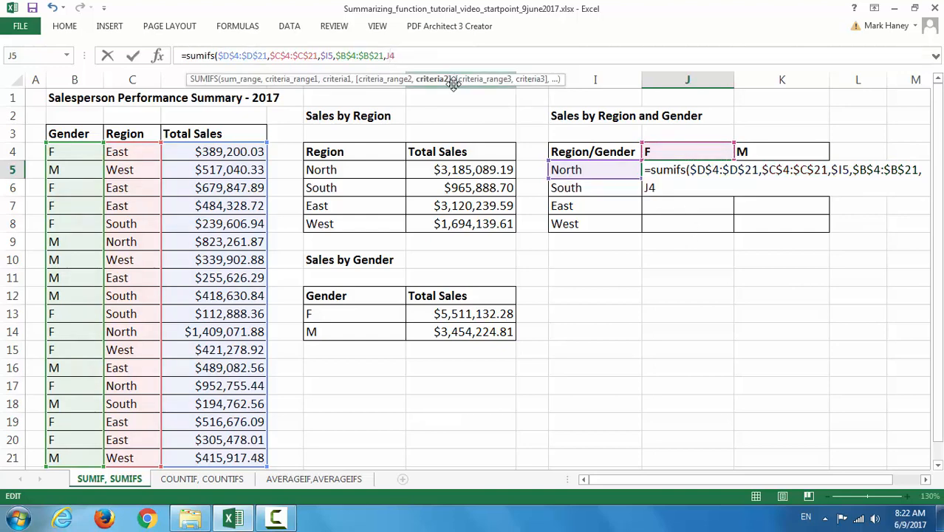
type("$4)")
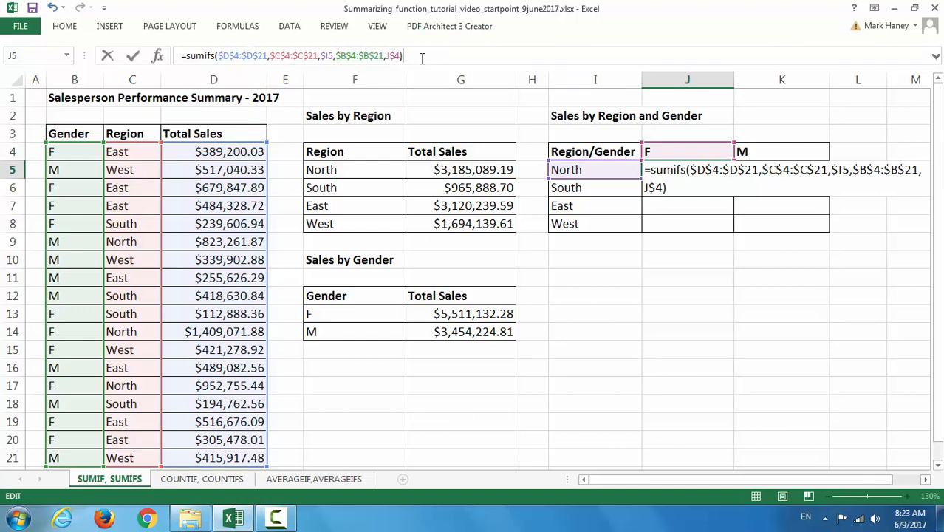
key("Return")
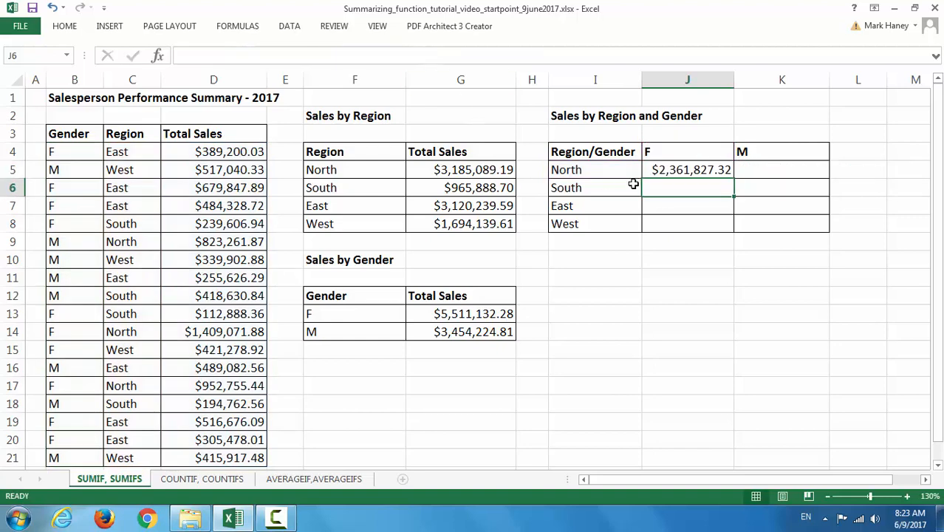
Fill J5's SUMIFS formula across and down through K8 to cover all regions and both genders
double_click(686, 169)
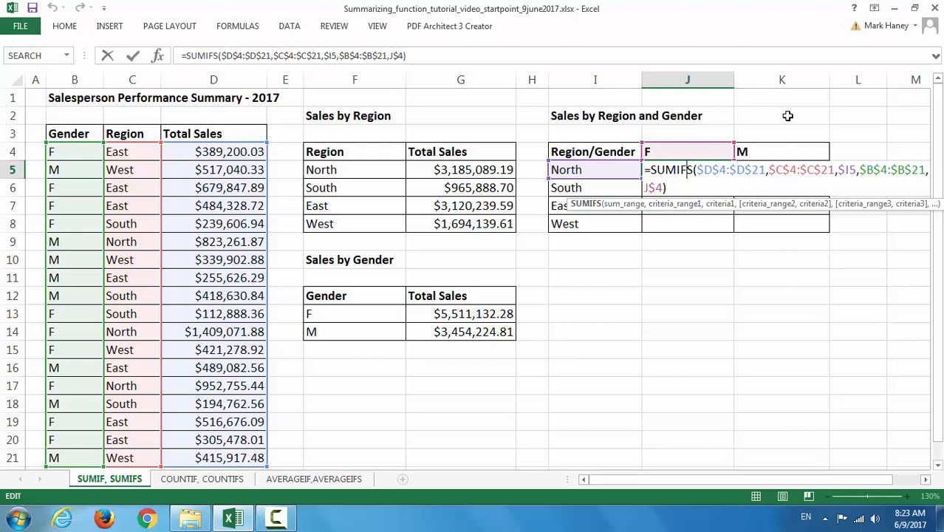
key("Return")
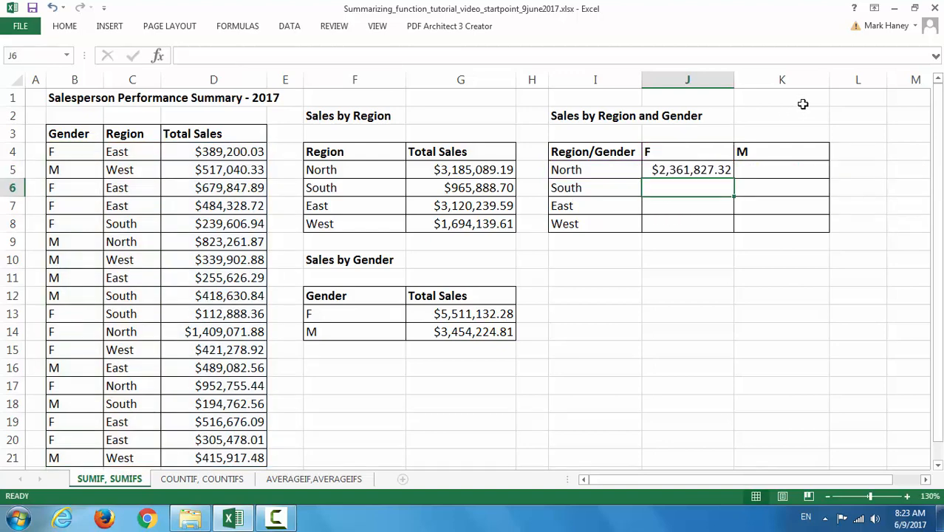
left_click(718, 175)
left_click_drag(733, 178, 830, 228)
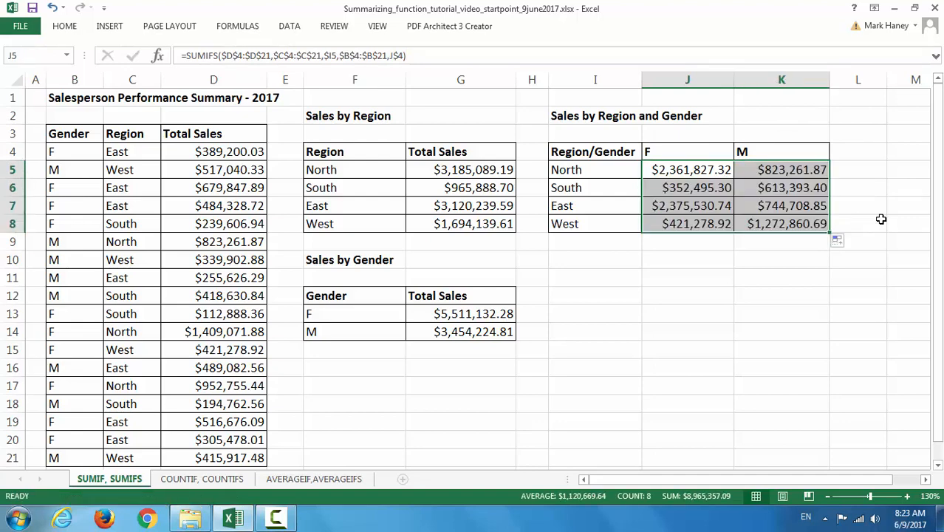
left_click(783, 313)
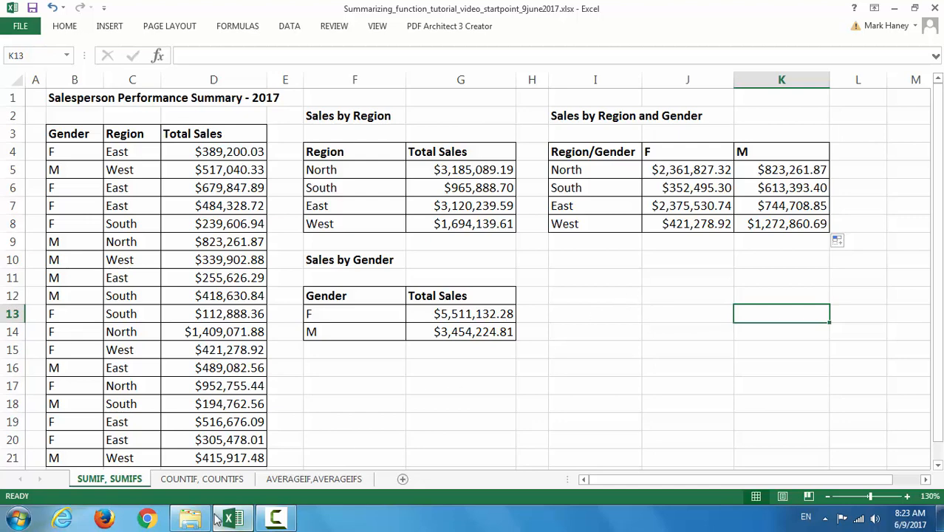
Clear the existing salespeople counts in G5:G8 on the COUNTIF, COUNTIFS sheet
left_click(212, 481)
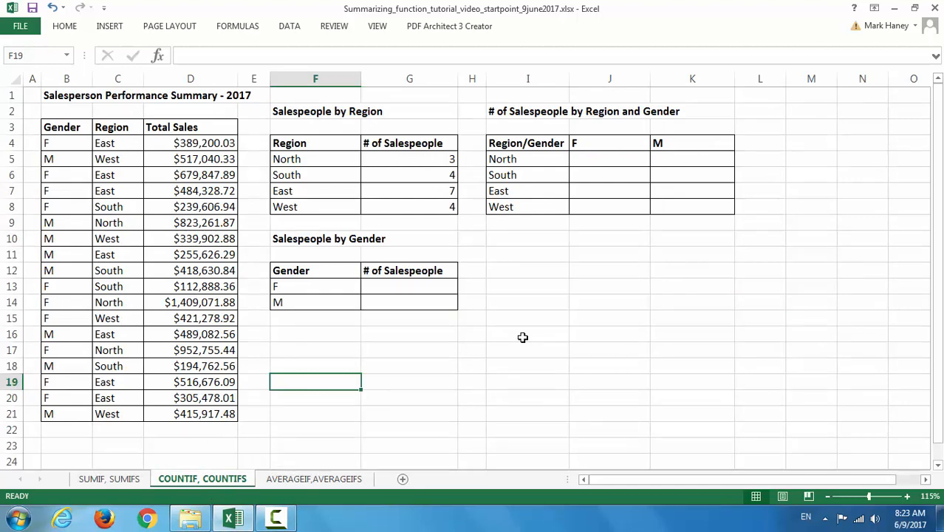
left_click_drag(419, 155, 419, 203)
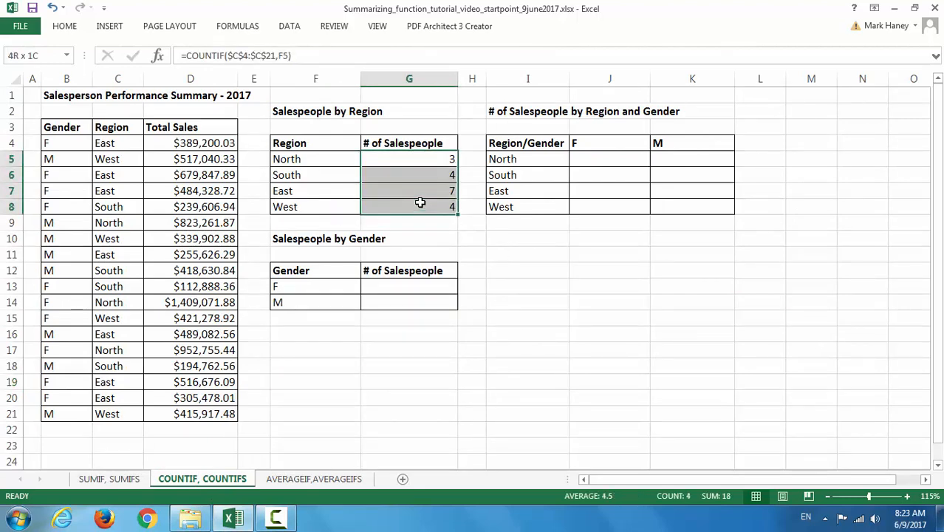
key("Delete")
left_click(499, 288)
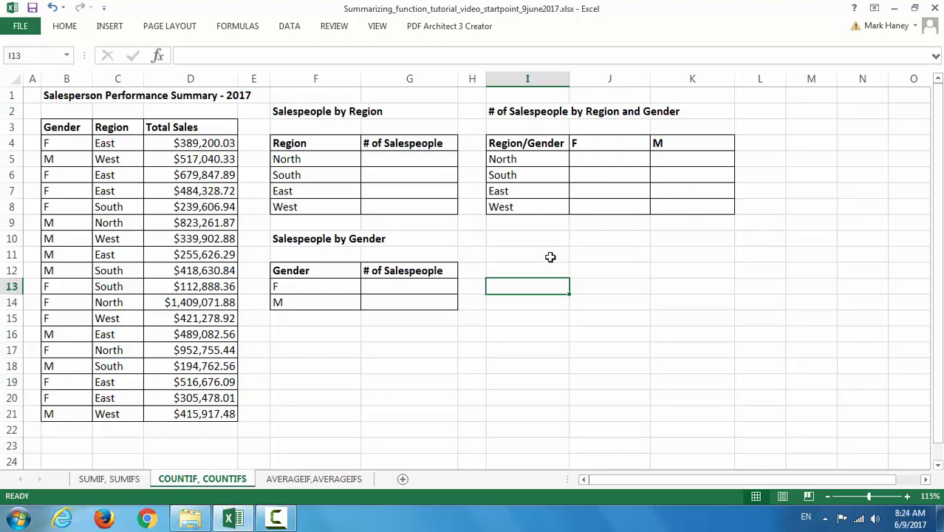
Enter =COUNTIF($C$4:$C$21,F5) in G5 to count the salespeople in the North region
left_click(419, 160)
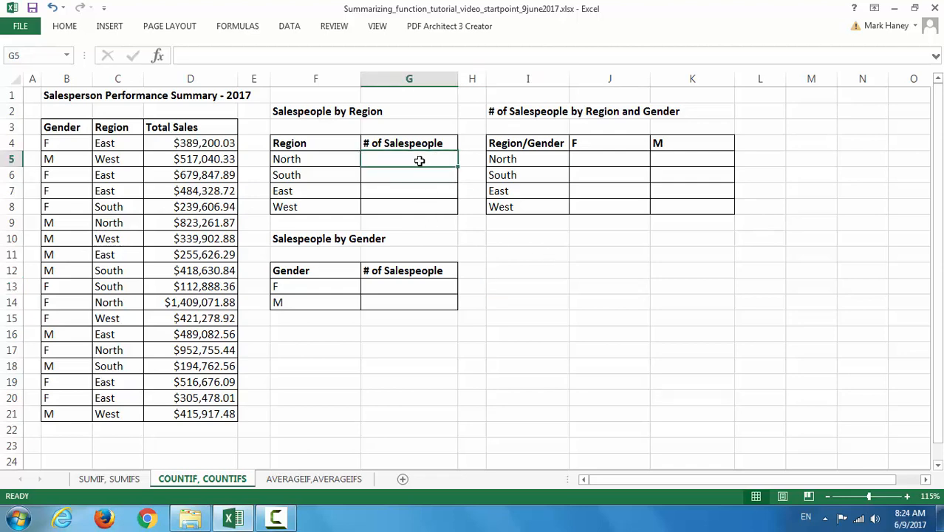
type("=count")
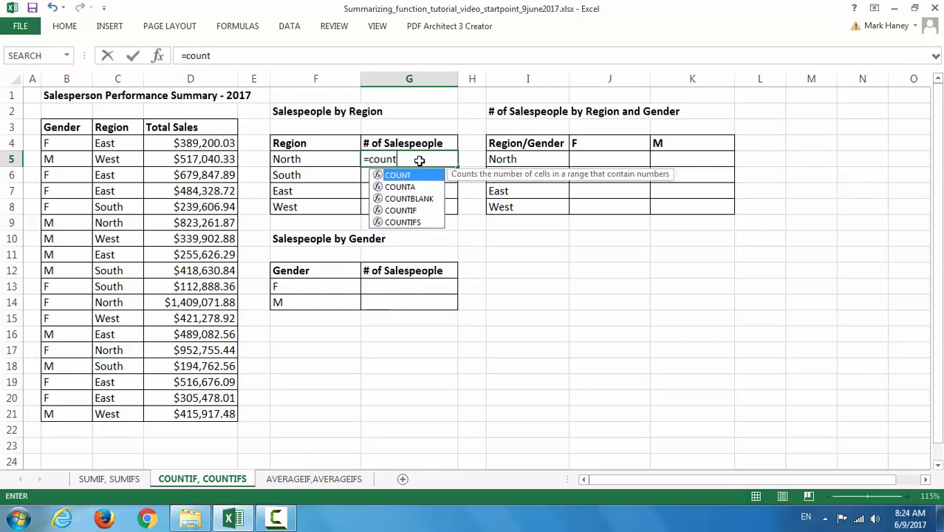
type("if(")
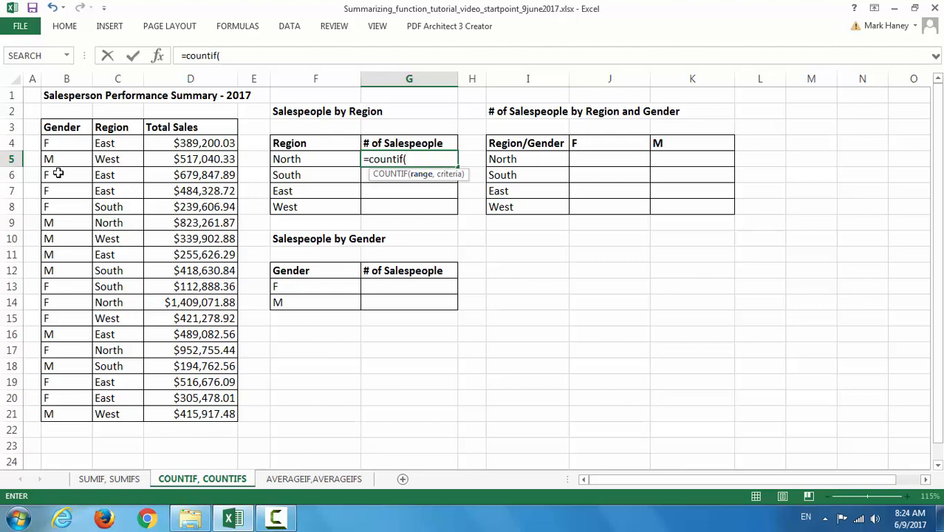
left_click_drag(126, 143, 112, 413)
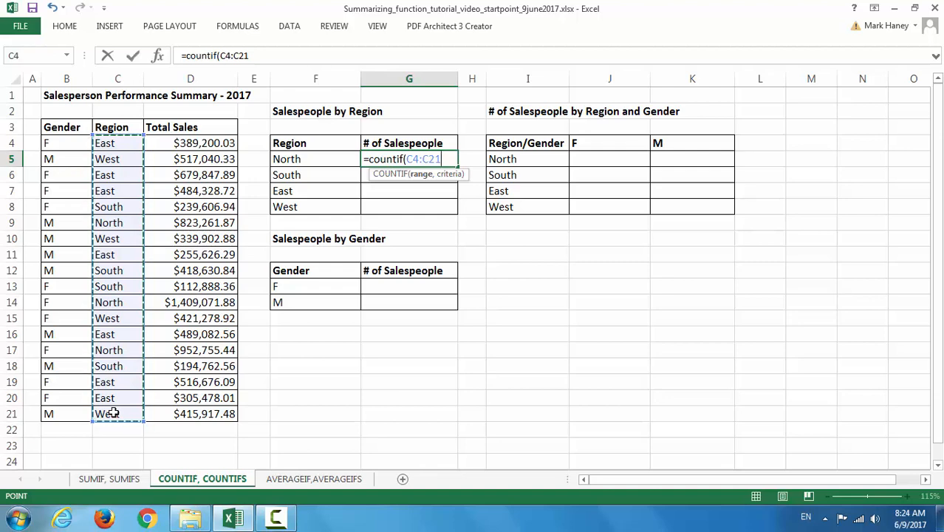
key("F4")
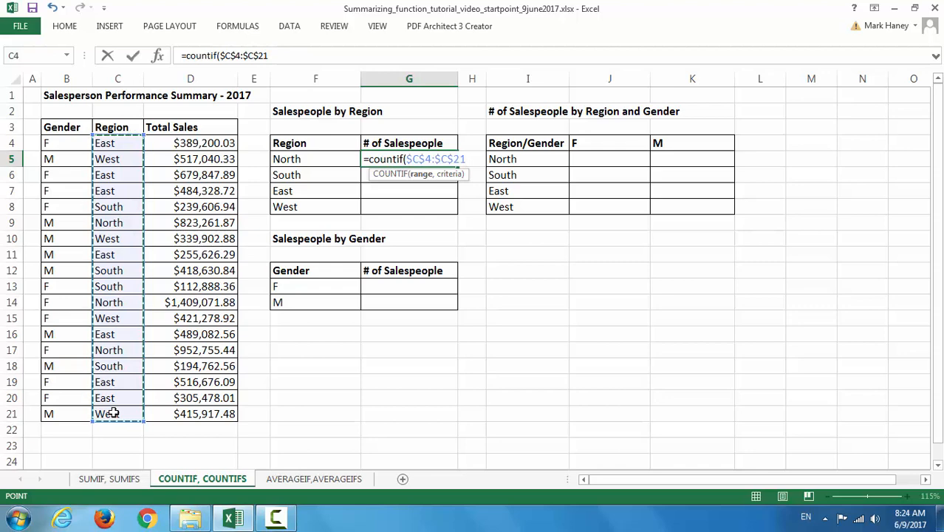
type(",")
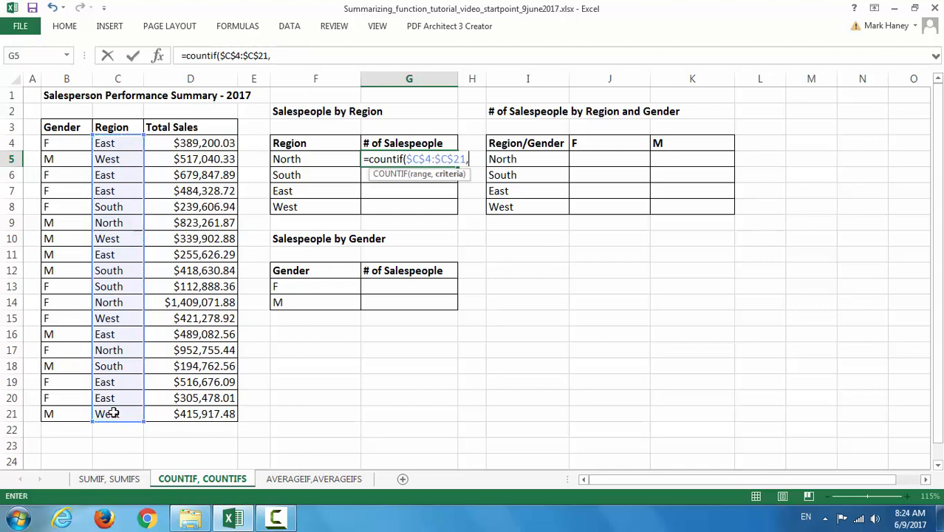
left_click(309, 159)
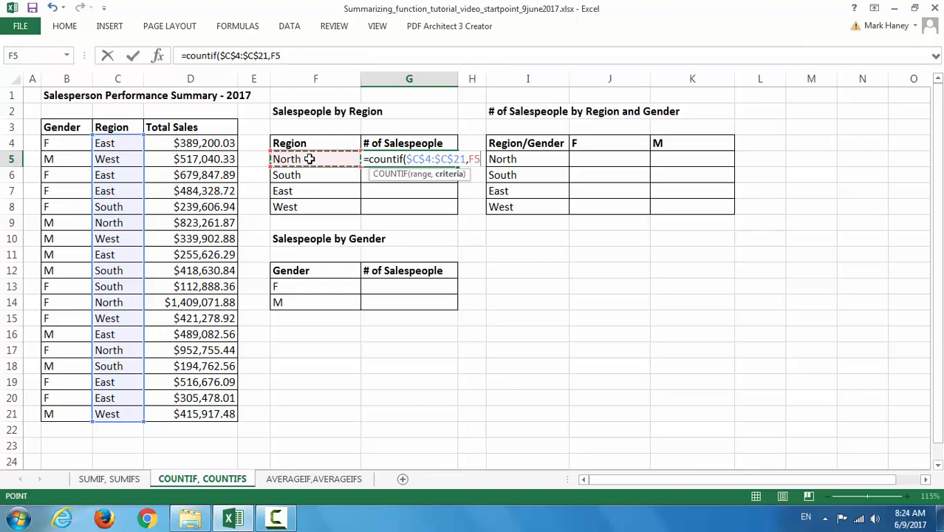
type(")")
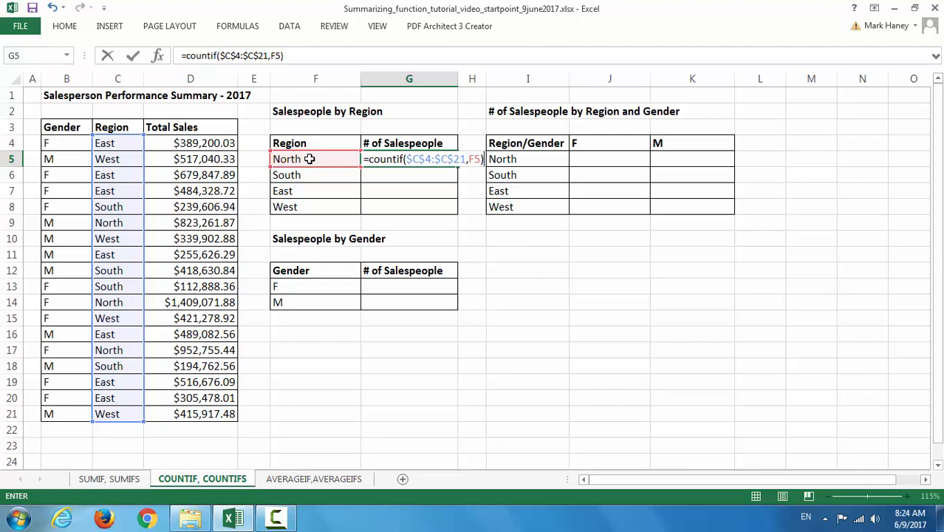
key("ctrl+Return")
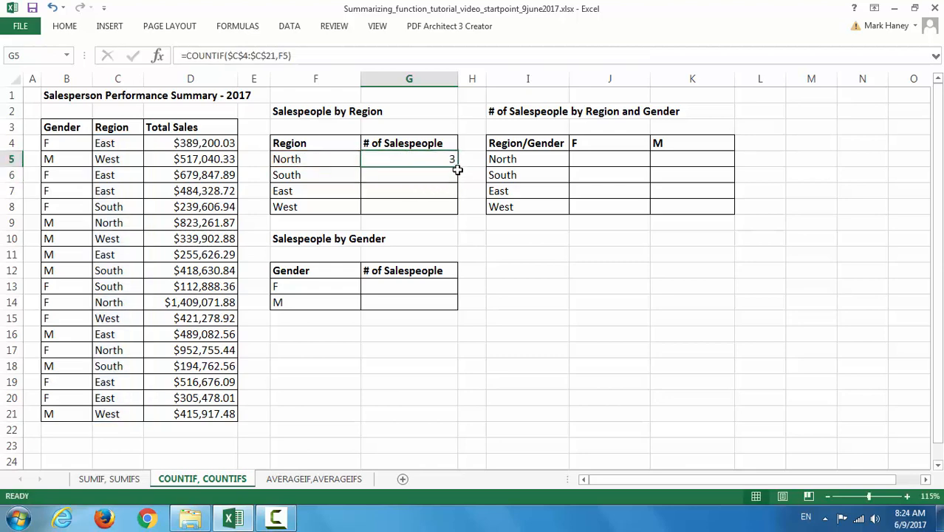
Fill G5's COUNTIF formula down through G8 to count the salespeople in the remaining regions
double_click(458, 167)
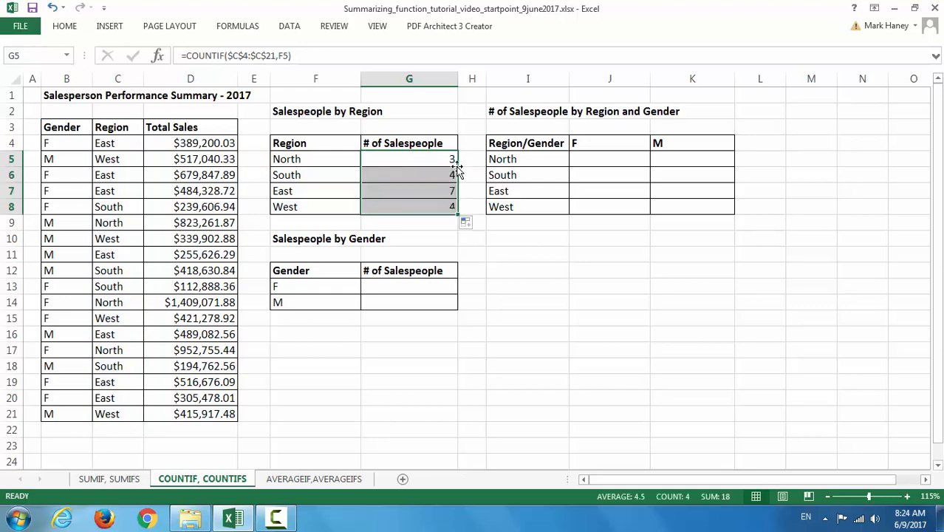
left_click(482, 266)
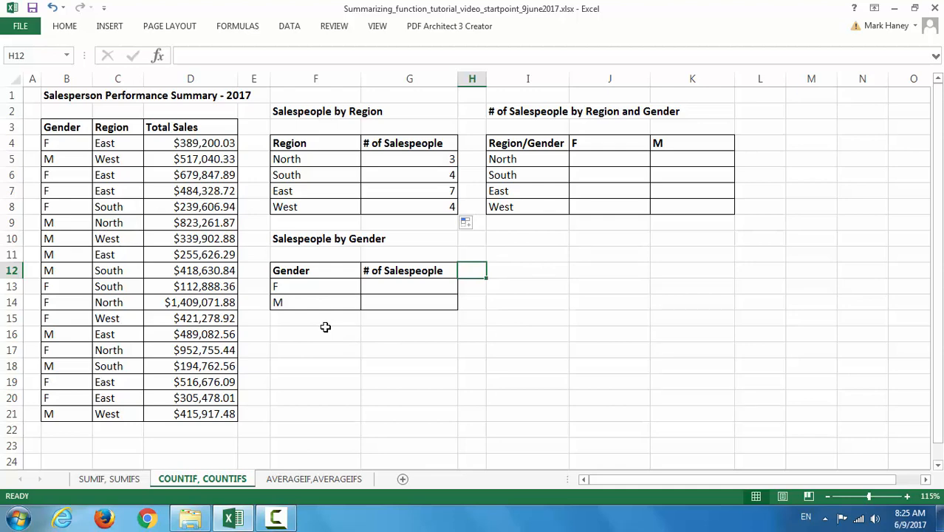
Enter =COUNTIF($B$4:$B$21,F13) in G13 to count the female salespeople
left_click(395, 288)
type("=countif")
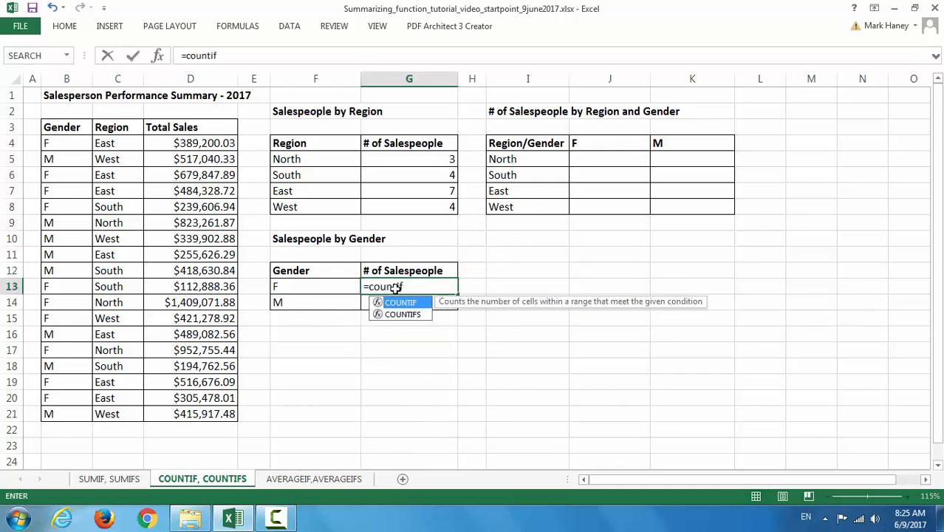
type("(")
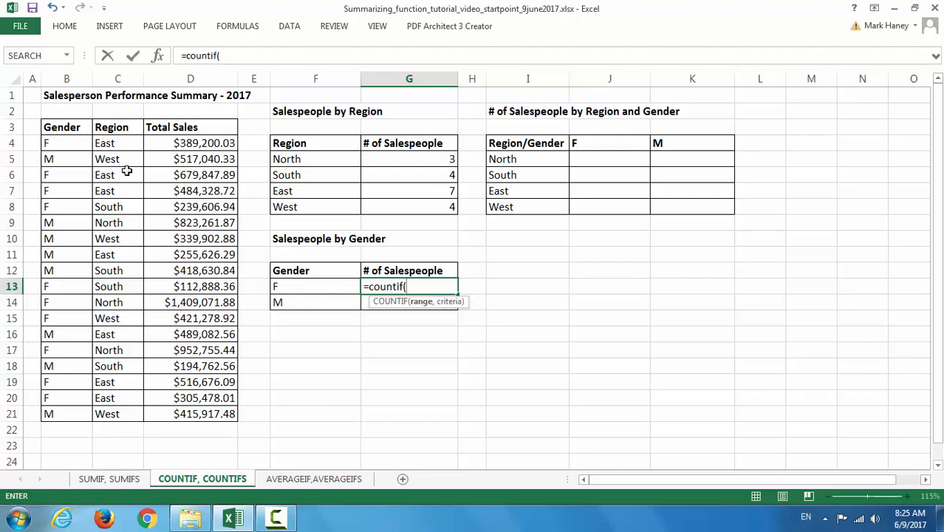
left_click_drag(76, 143, 59, 424)
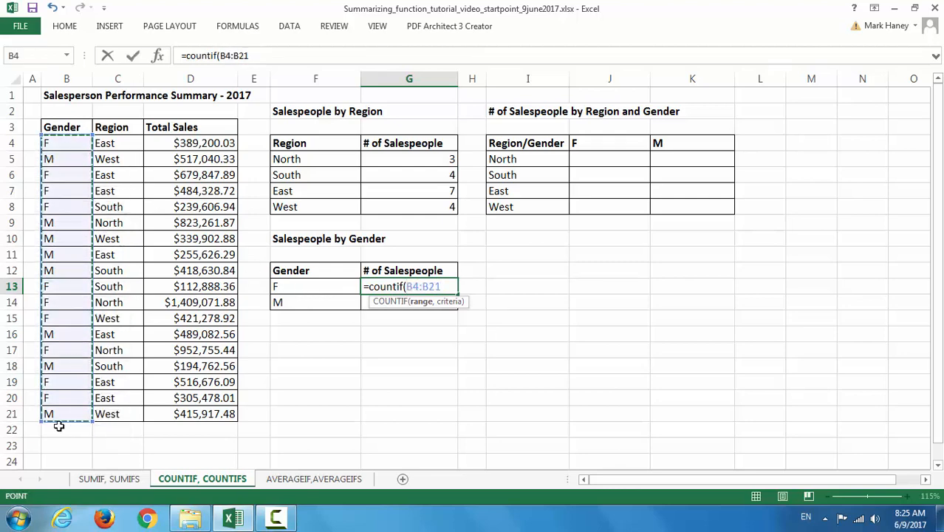
key("F4")
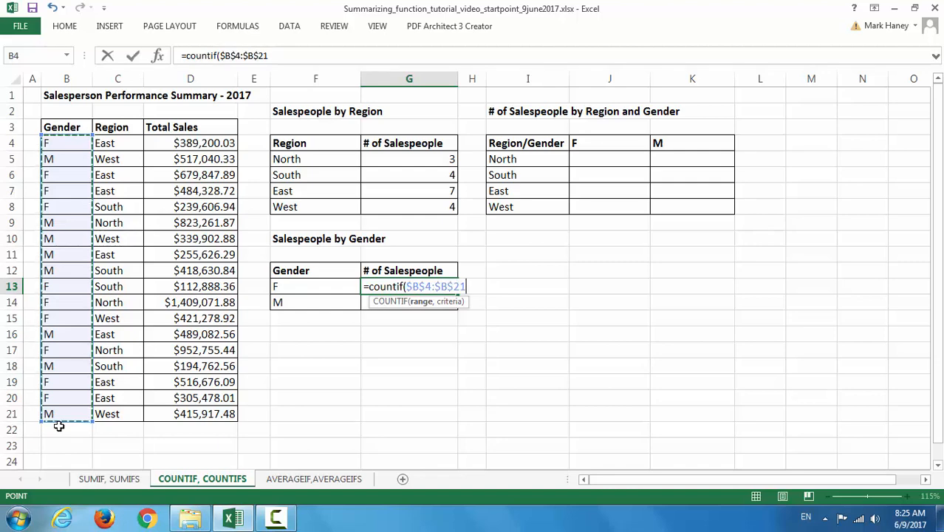
type(",")
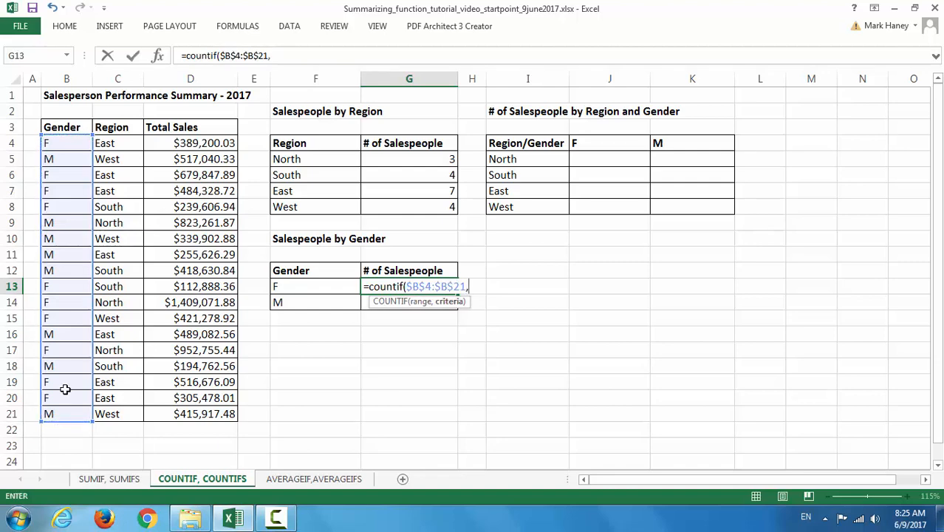
left_click(300, 288)
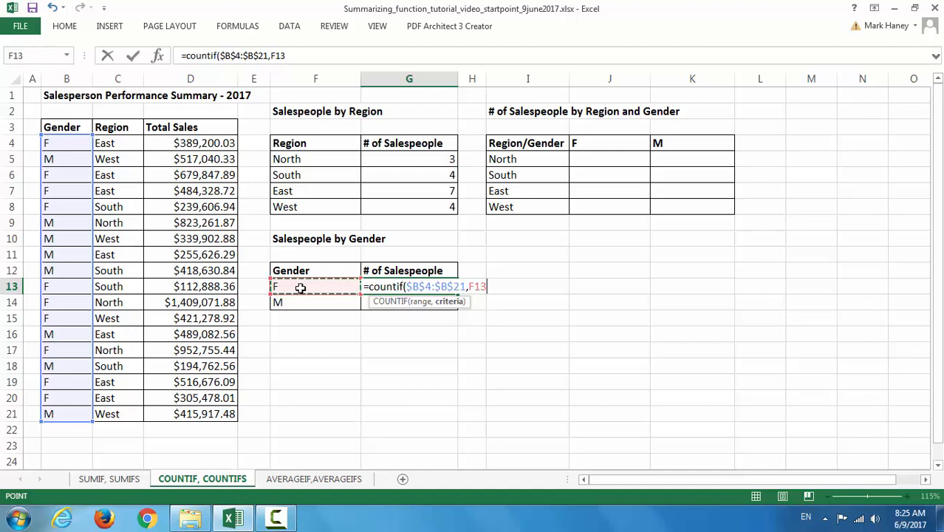
type(")")
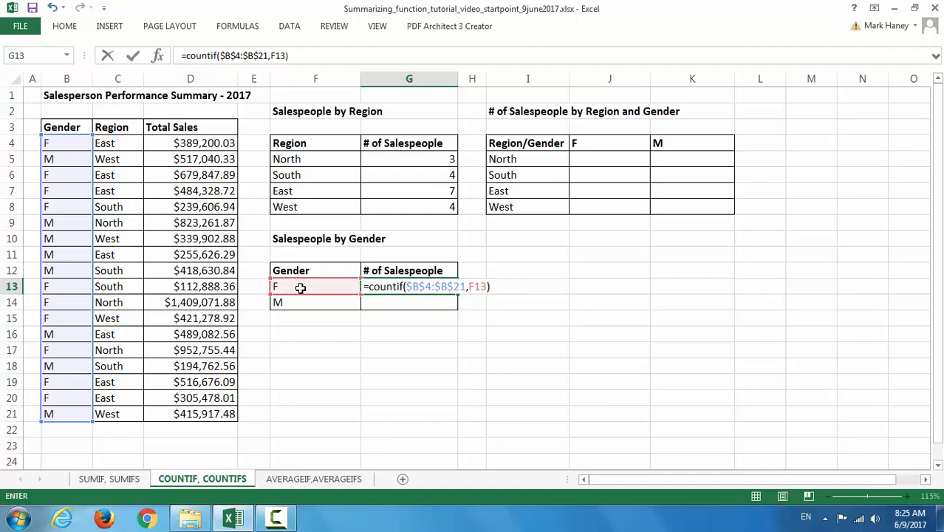
key("Return")
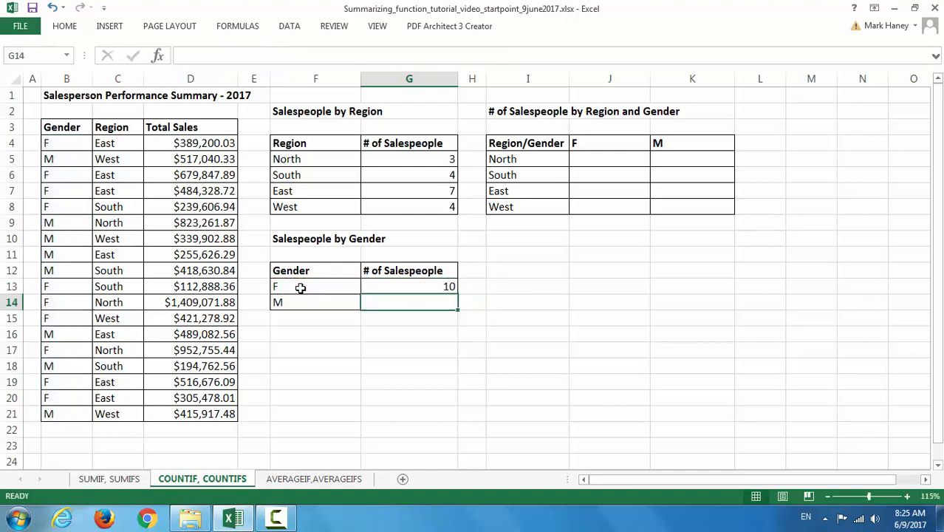
Copy G13's COUNTIF formula down to G14 to count the male salespeople
left_click(401, 285)
left_click_drag(455, 294, 454, 305)
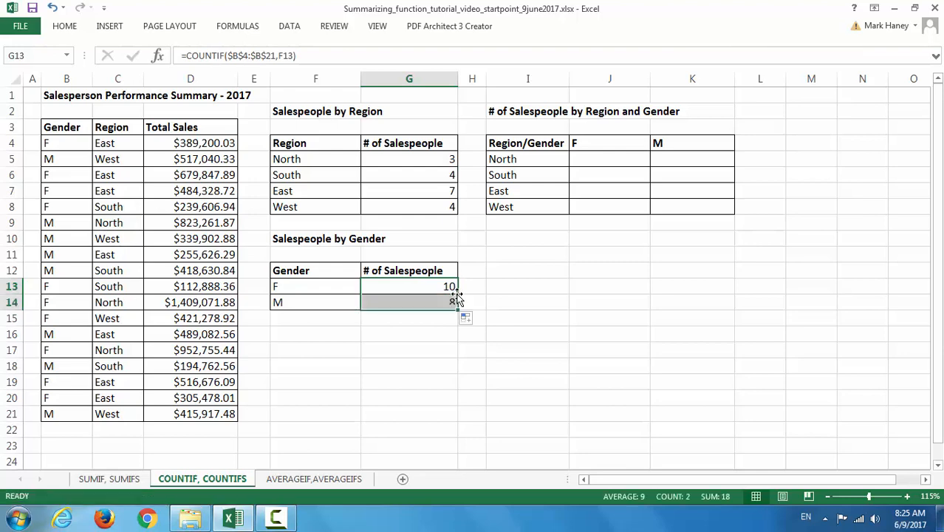
left_click(505, 301)
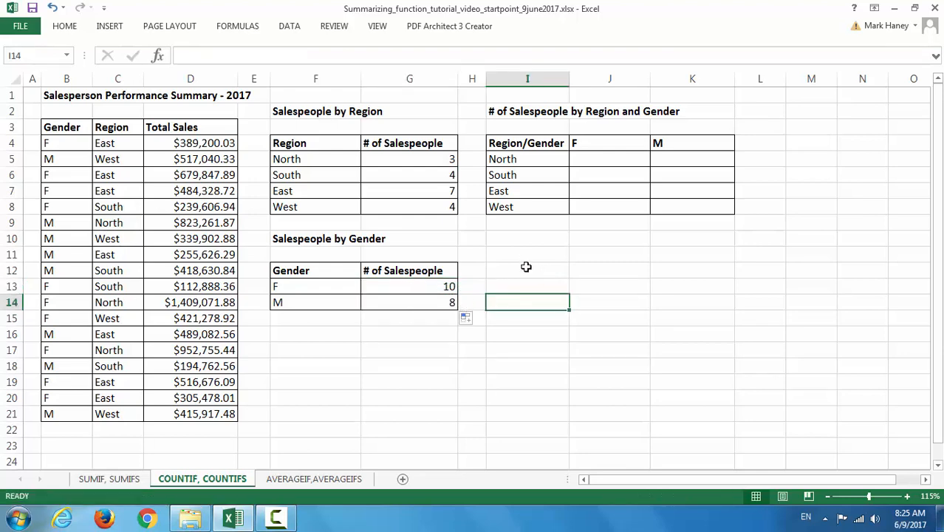
Start a COUNTIFS formula in J5 with region range $C$4:$C$21 and column-locked criterion $I5
left_click(612, 160)
type("=")
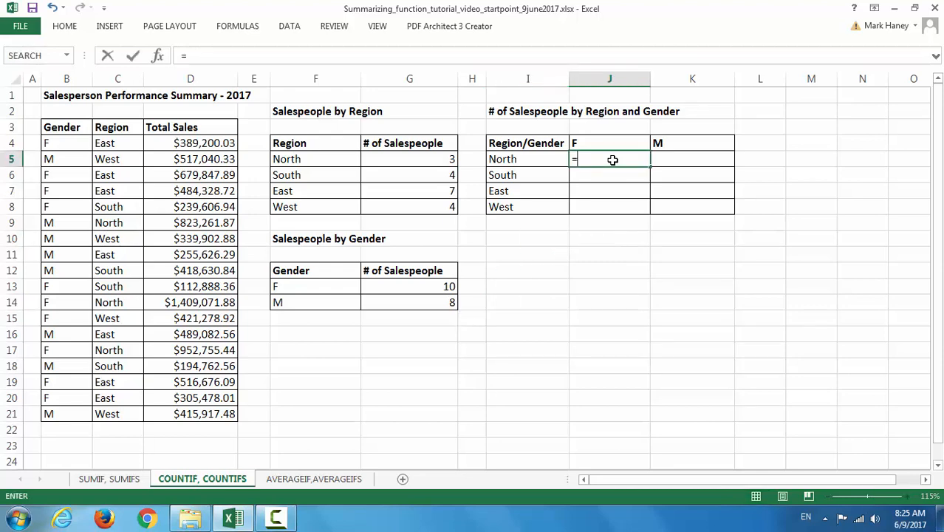
type("countifs(")
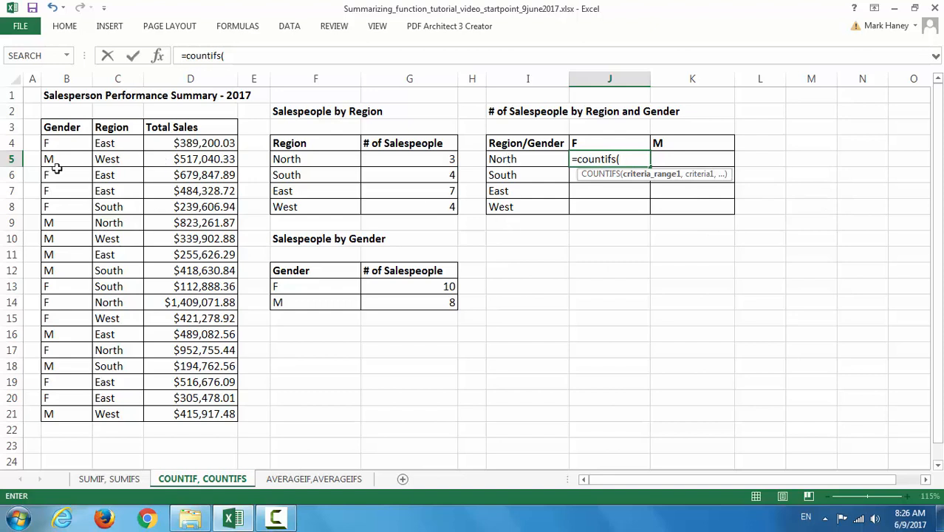
left_click_drag(108, 143, 108, 415)
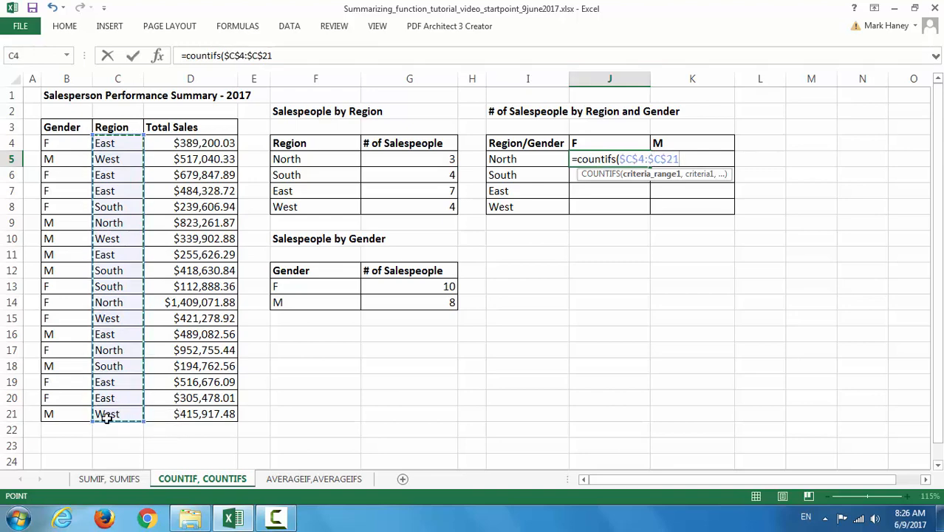
type(",")
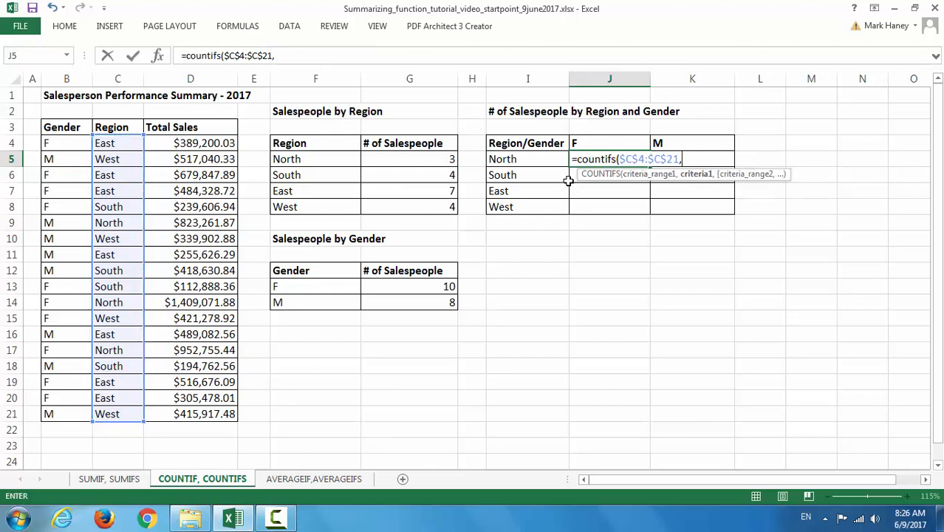
left_click(534, 160)
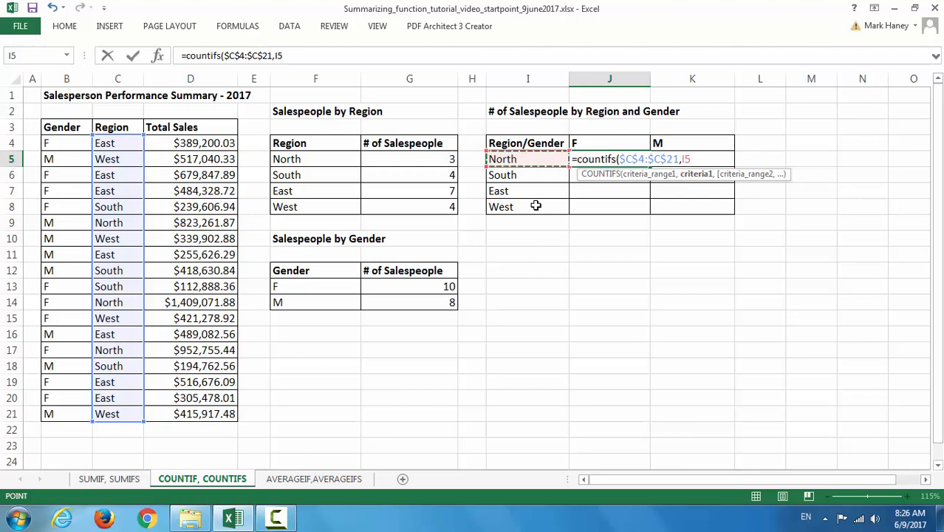
left_click(683, 159)
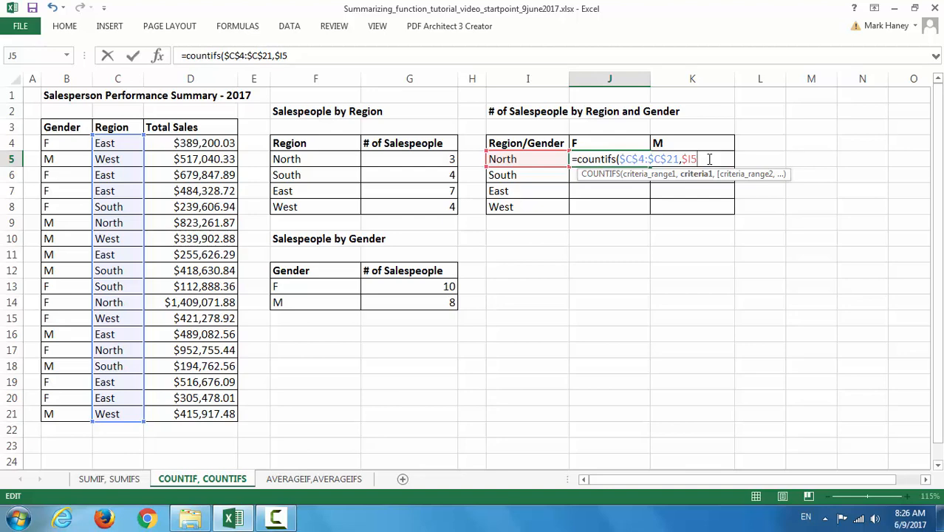
Add the gender condition with range $B$4:$B$21 and row-locked criterion J$4, and complete J5's COUNTIFS formula
type(",")
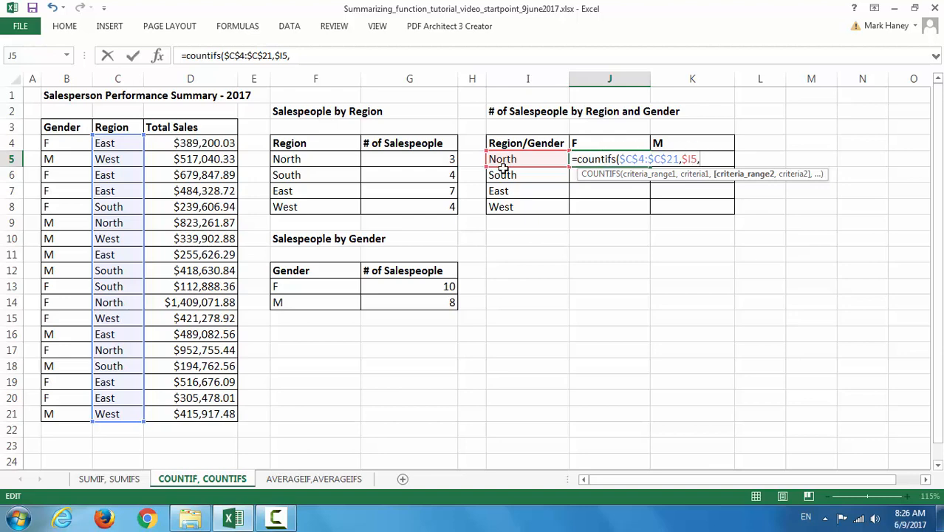
left_click_drag(72, 139, 66, 411)
key("F4")
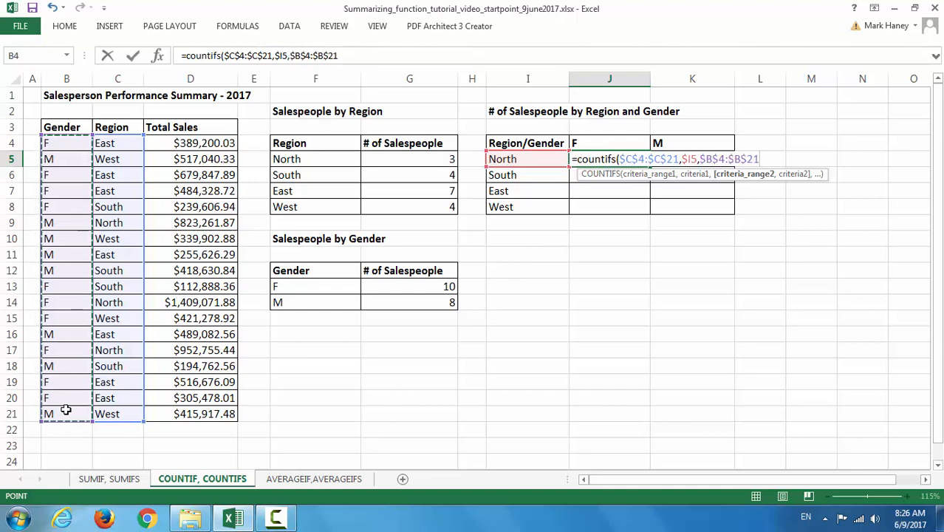
type(",")
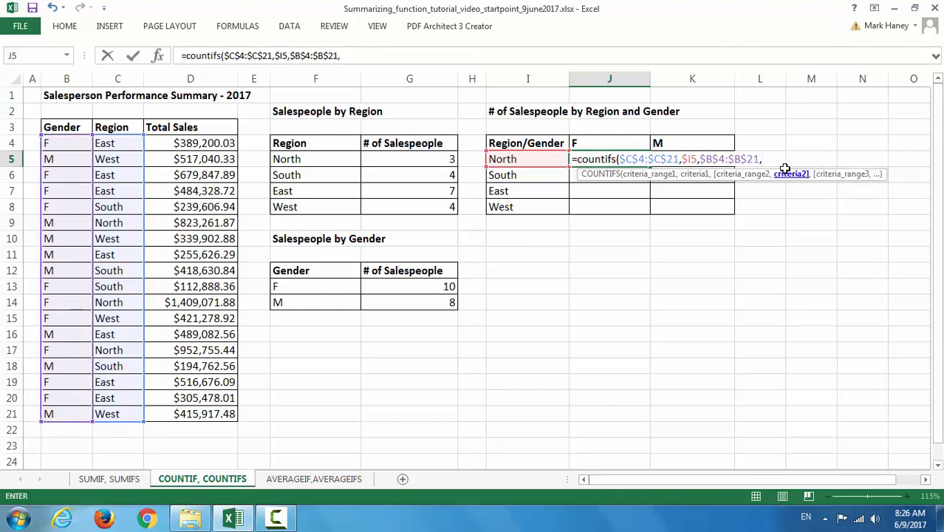
left_click(600, 143)
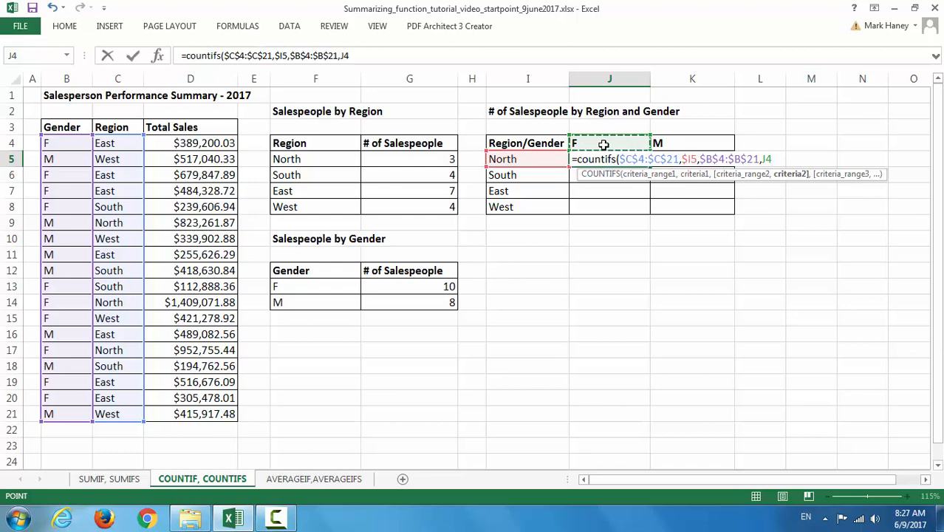
left_click(767, 159)
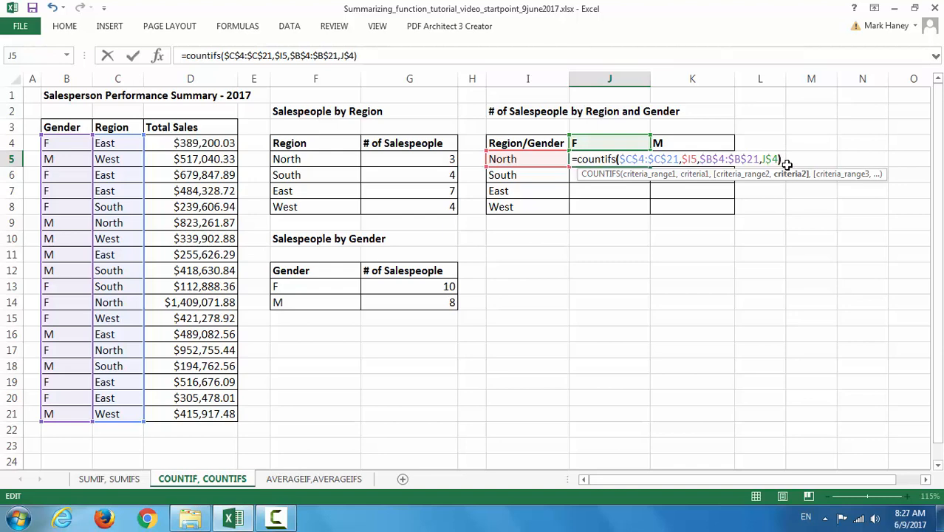
key("End")
key("Return")
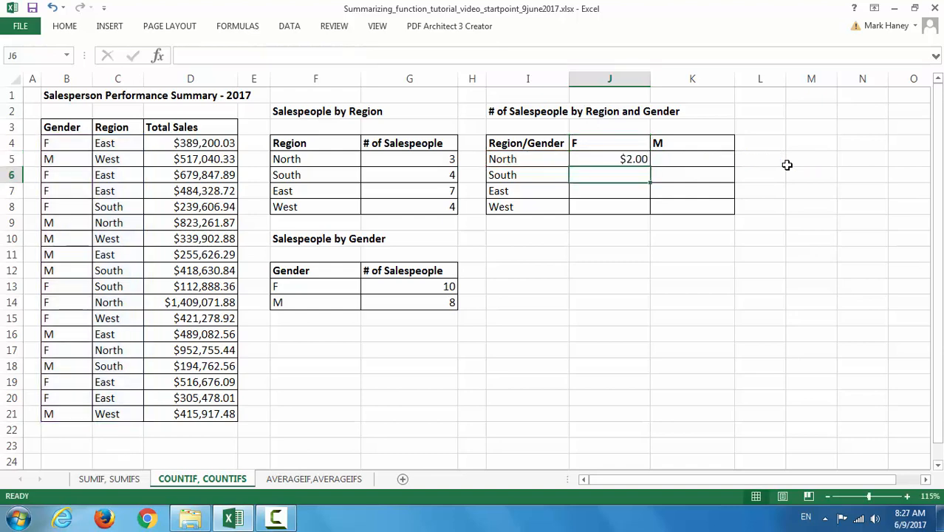
Change the number format of J5 from currency to General
left_click(632, 162)
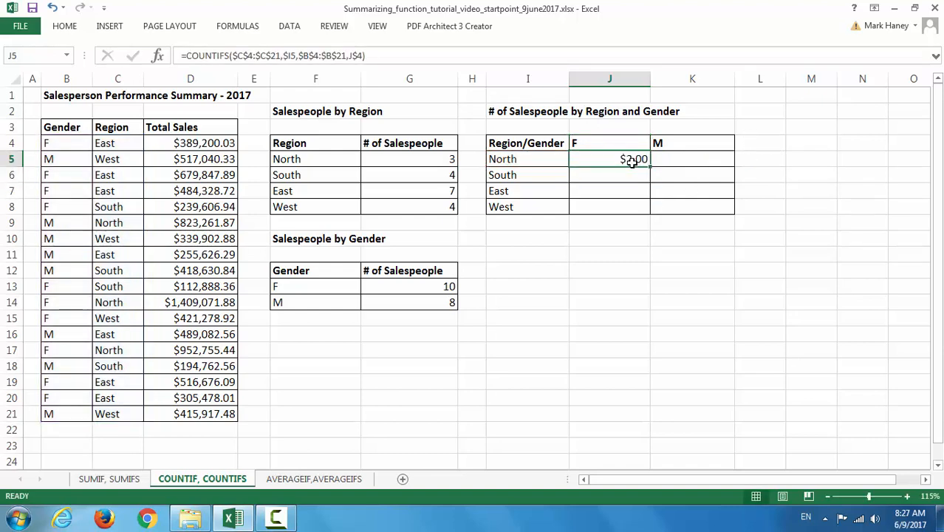
left_click(66, 27)
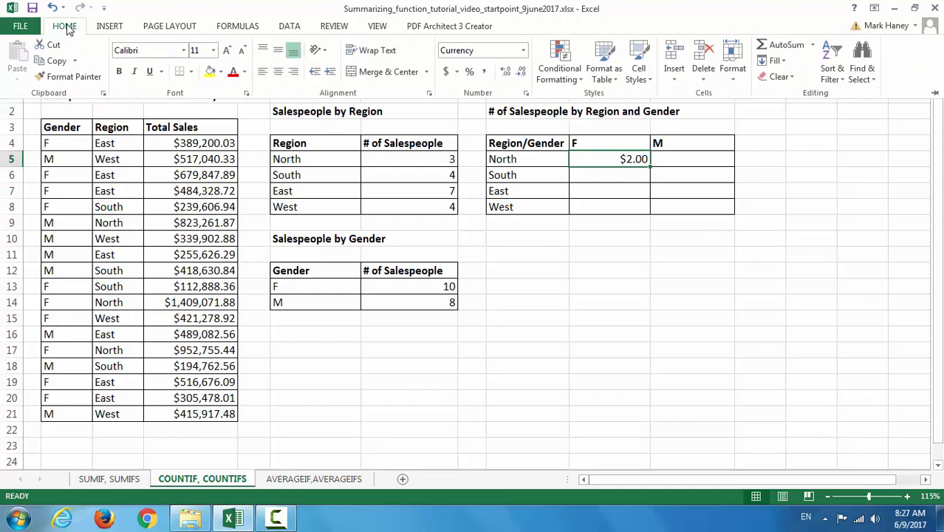
left_click(523, 50)
left_click(502, 85)
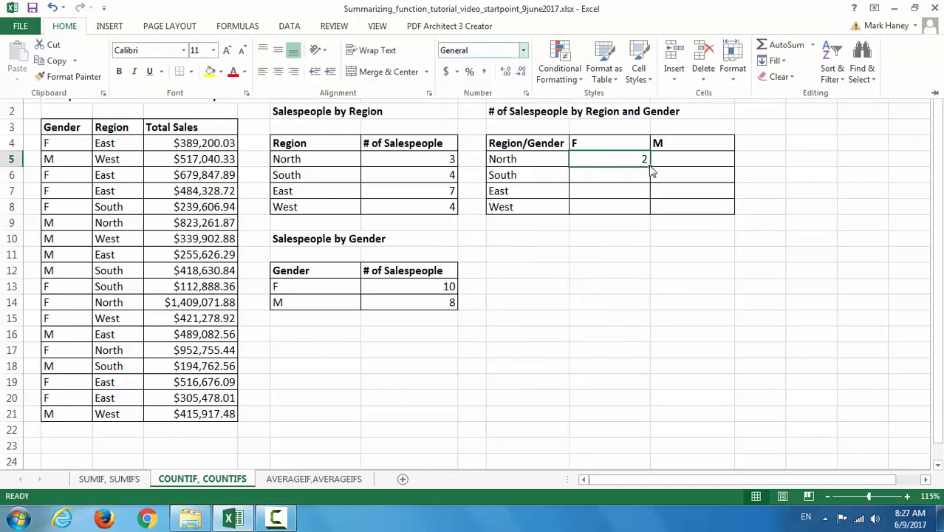
left_click(631, 260)
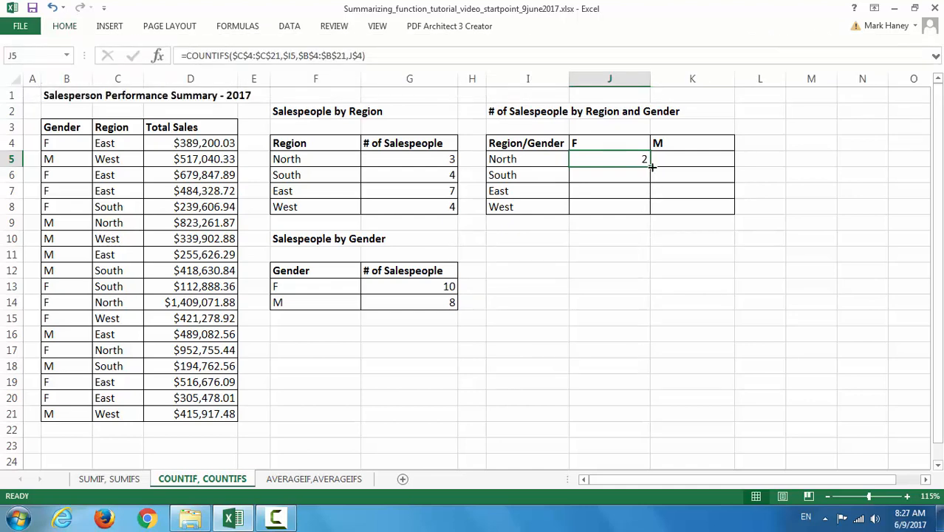
Fill J5's COUNTIFS formula across and down through K8 to cover all regions and both genders
left_click_drag(652, 167, 731, 208)
left_click(723, 281)
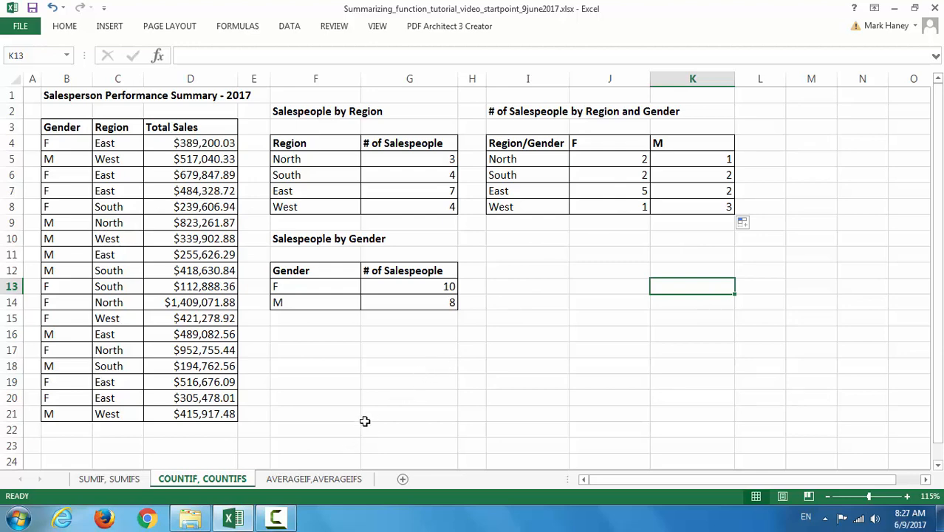
On the AVERAGEIF,AVERAGEIFS sheet, start an AVERAGEIF formula in G5 with the absolute region range $C$4:$C$21
left_click(320, 481)
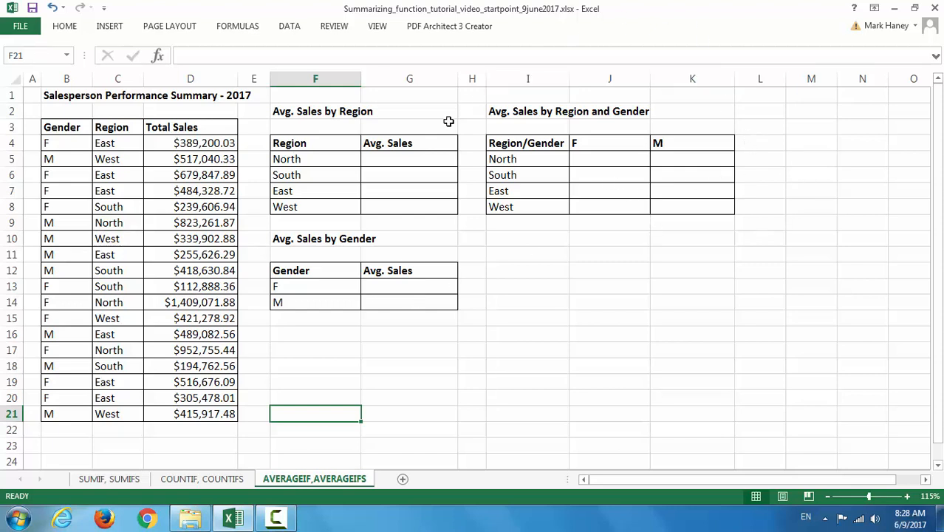
left_click(407, 158)
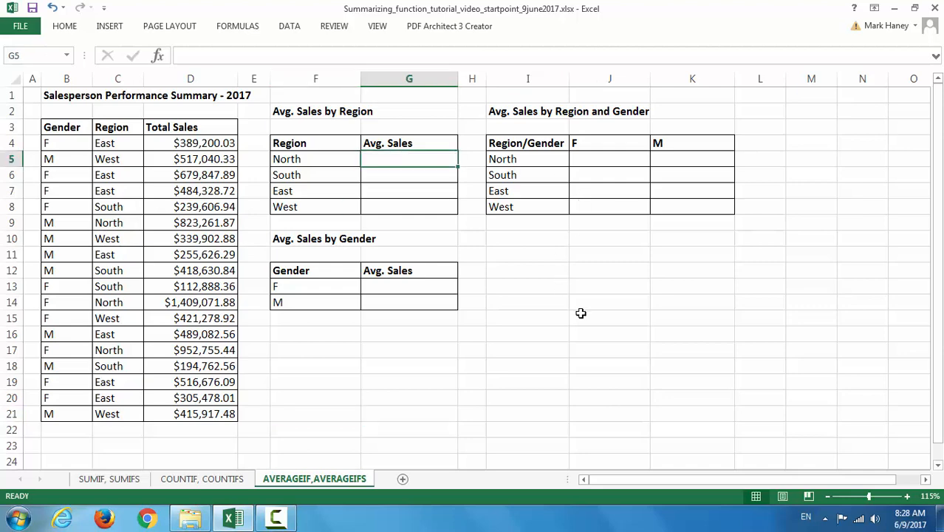
type("=averagef")
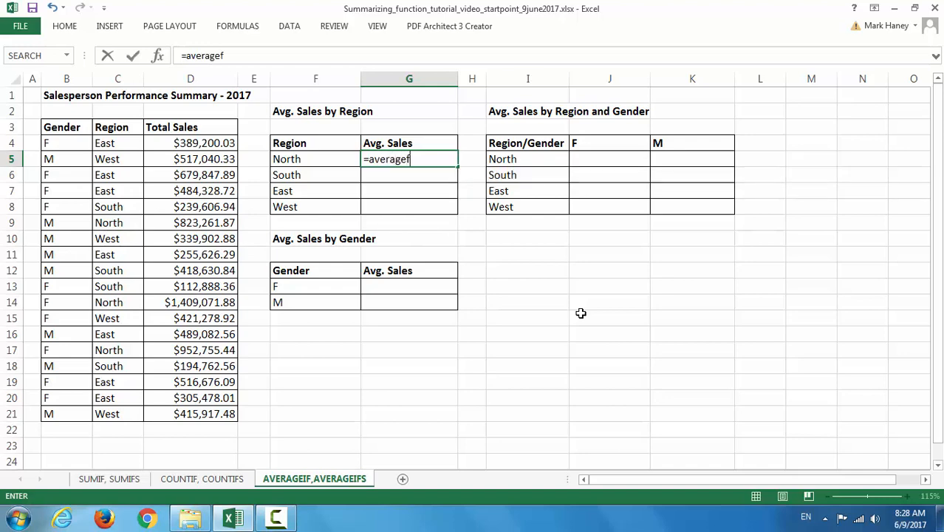
key("BackSpace")
type("if")
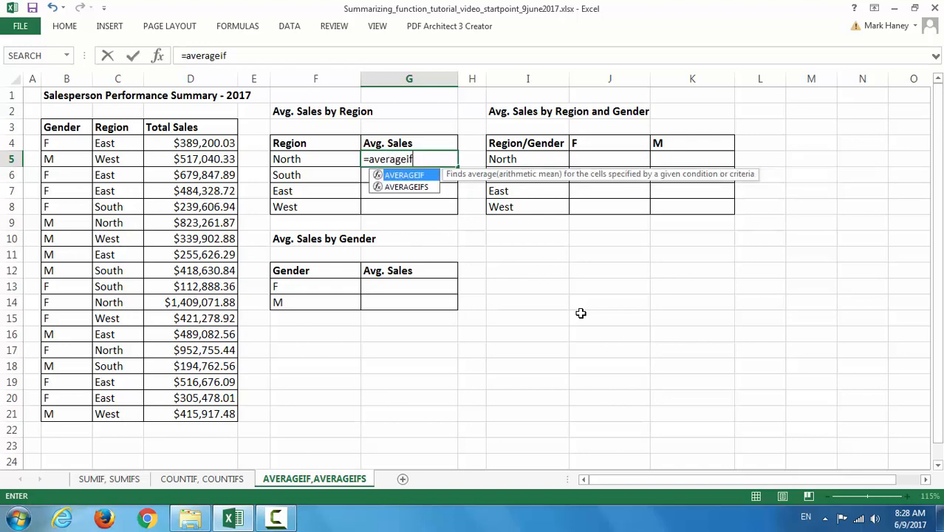
type("(")
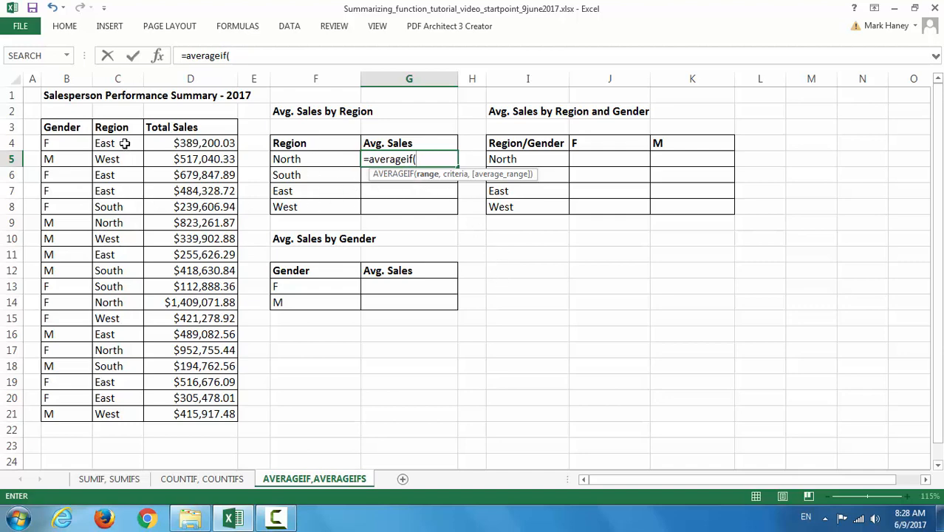
left_click_drag(123, 144, 116, 414)
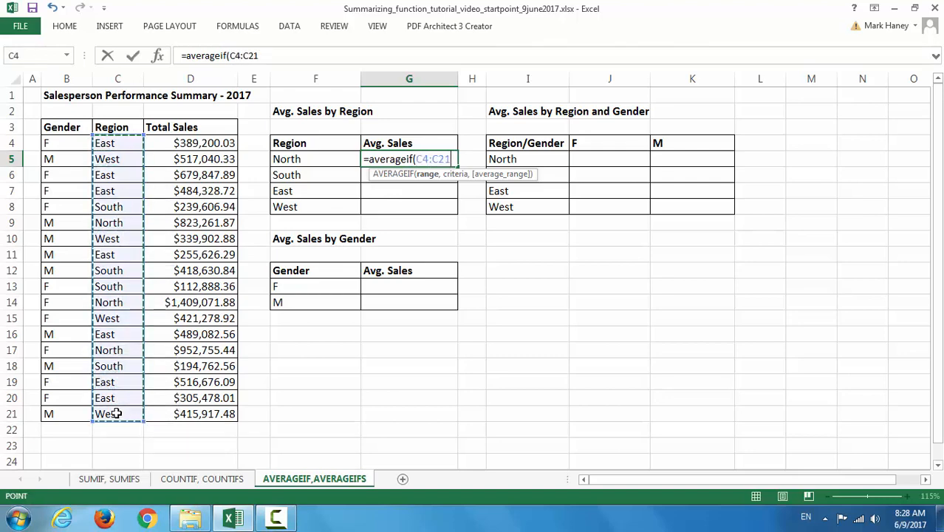
key("F4")
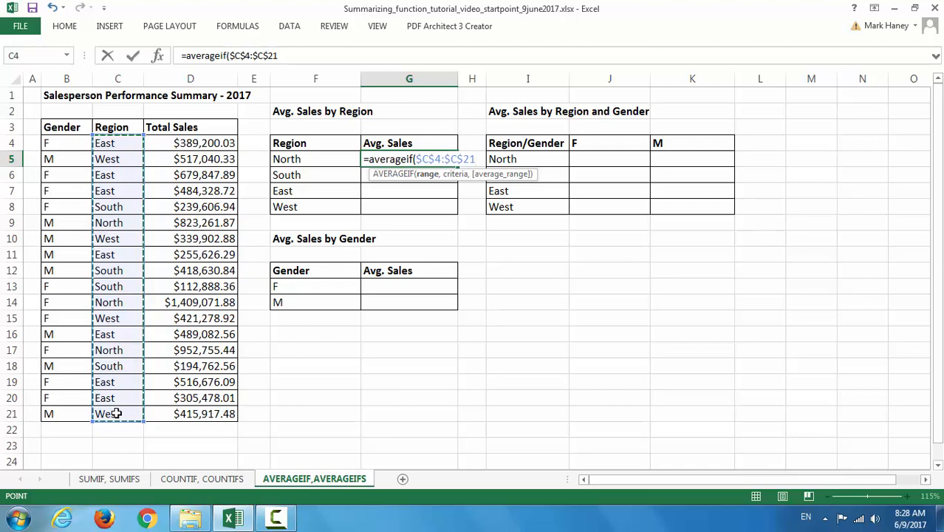
type(",")
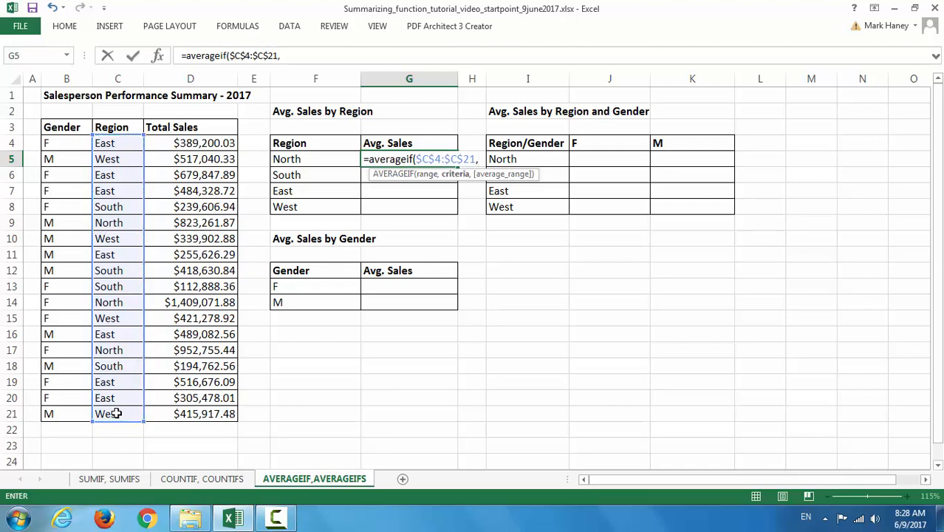
Complete G5's AVERAGEIF formula with region criterion F5 and absolute average range $D$4:$D$21
left_click(294, 159)
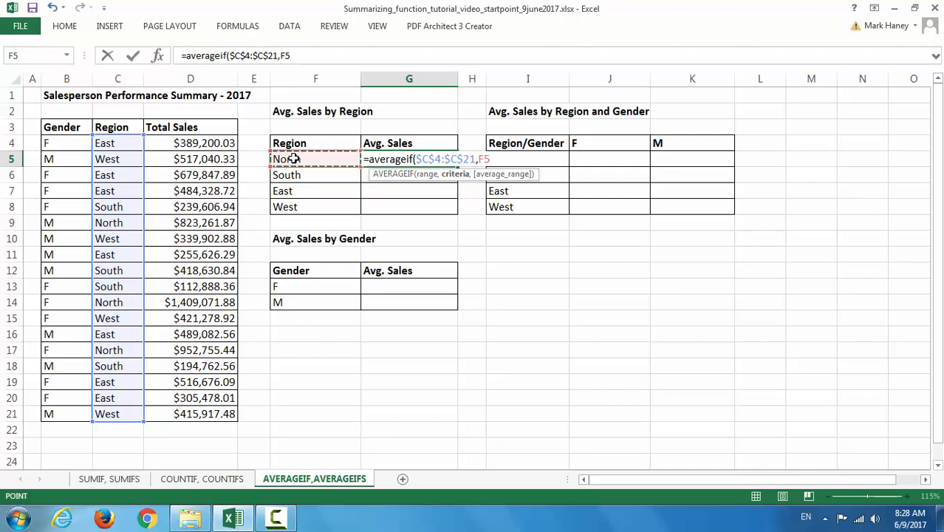
type(",")
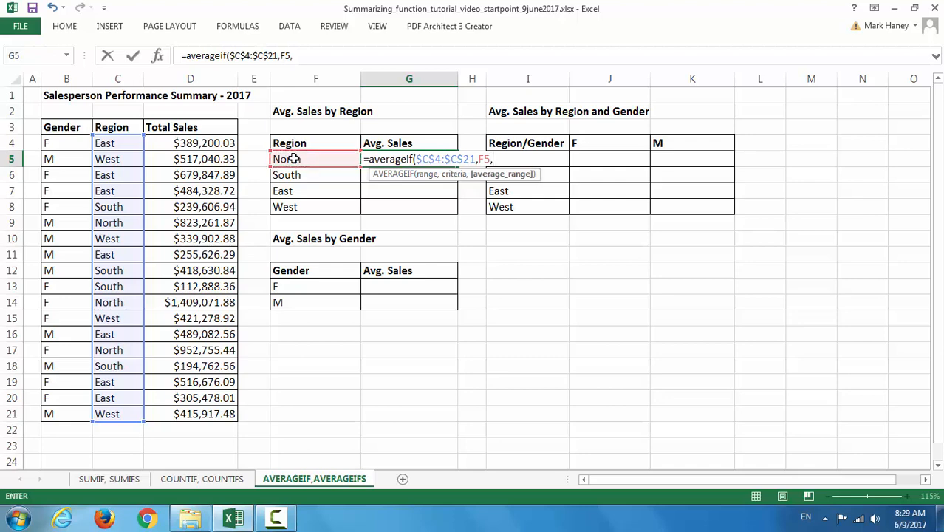
left_click_drag(214, 146, 208, 412)
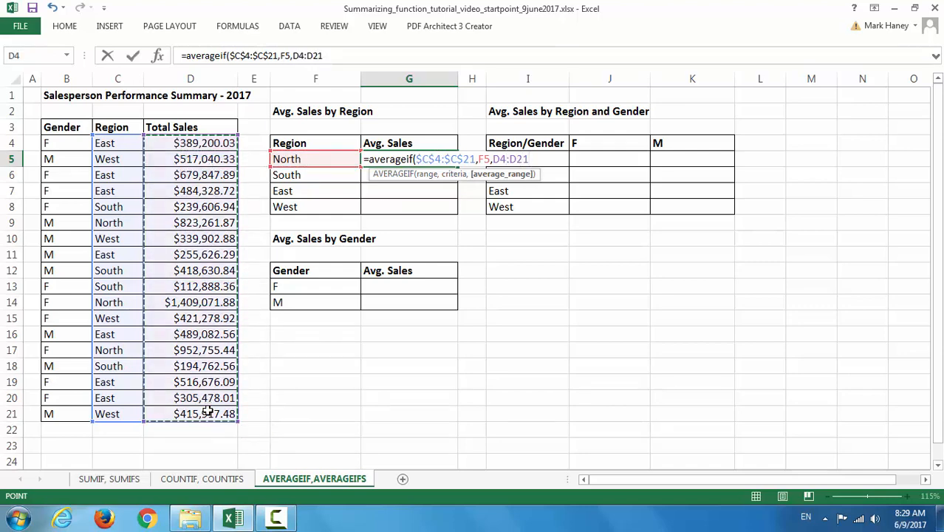
key("F4")
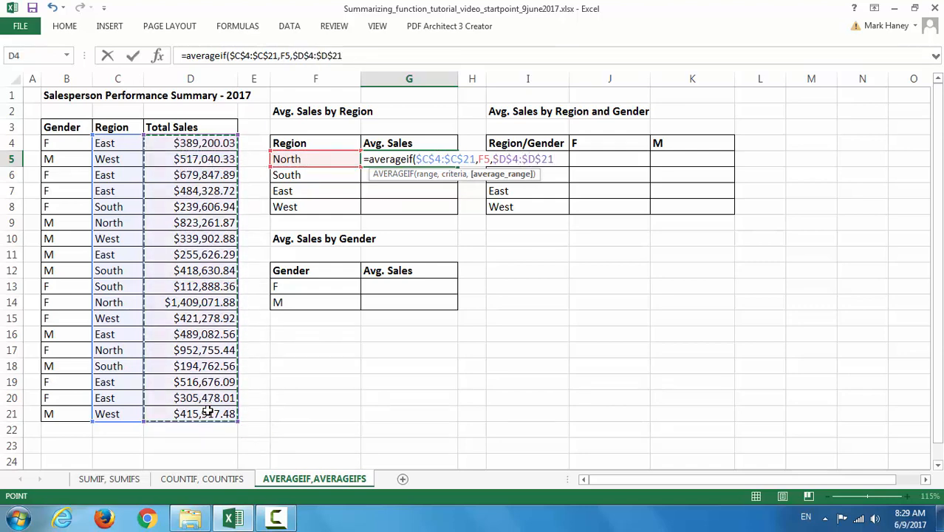
type(")")
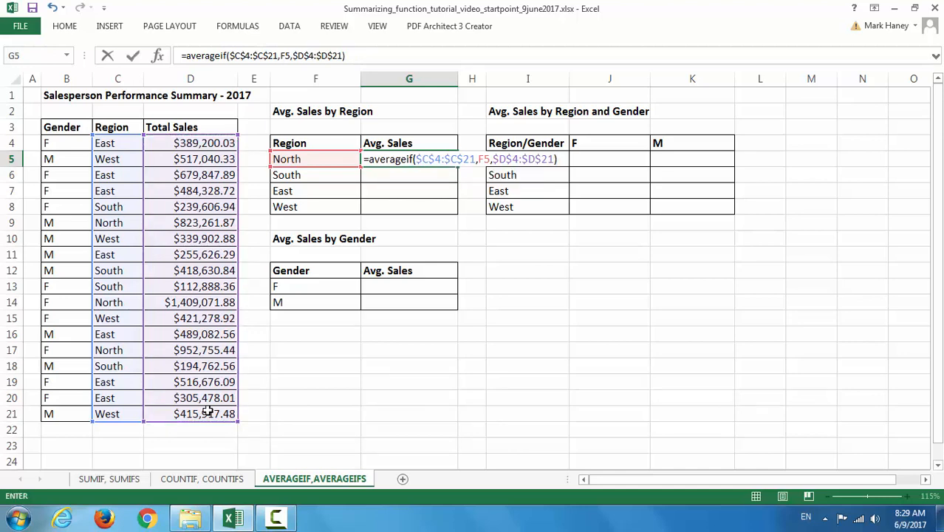
key("Return")
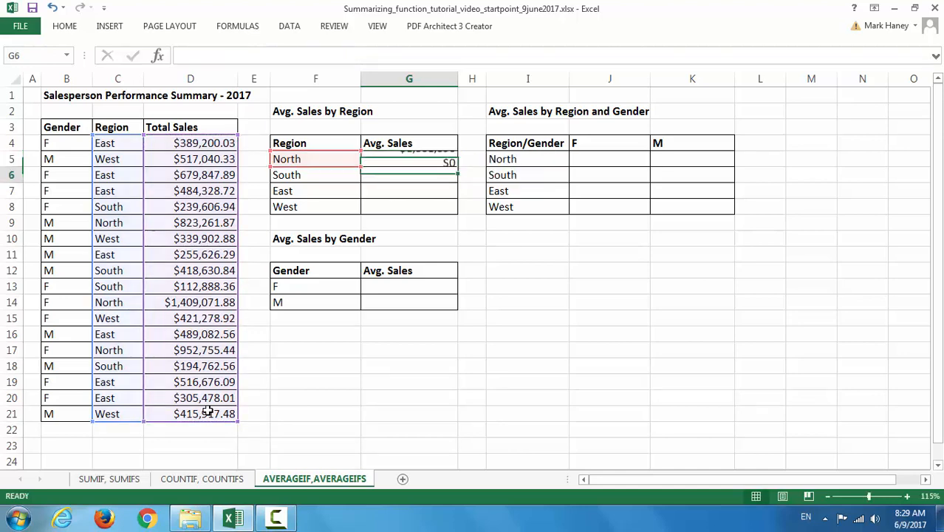
Fill G5's AVERAGEIF formula down through G8 for the remaining regions
left_click(418, 161)
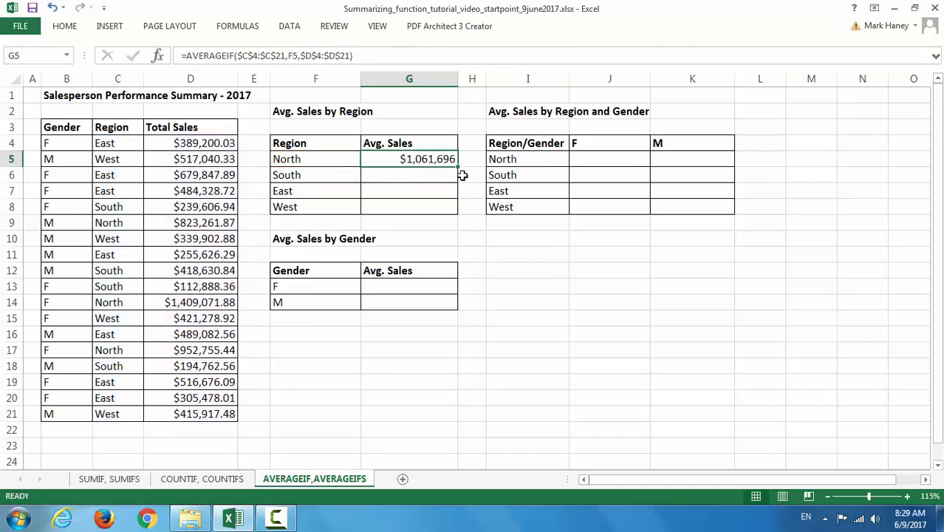
left_click_drag(458, 166, 458, 213)
left_click(473, 264)
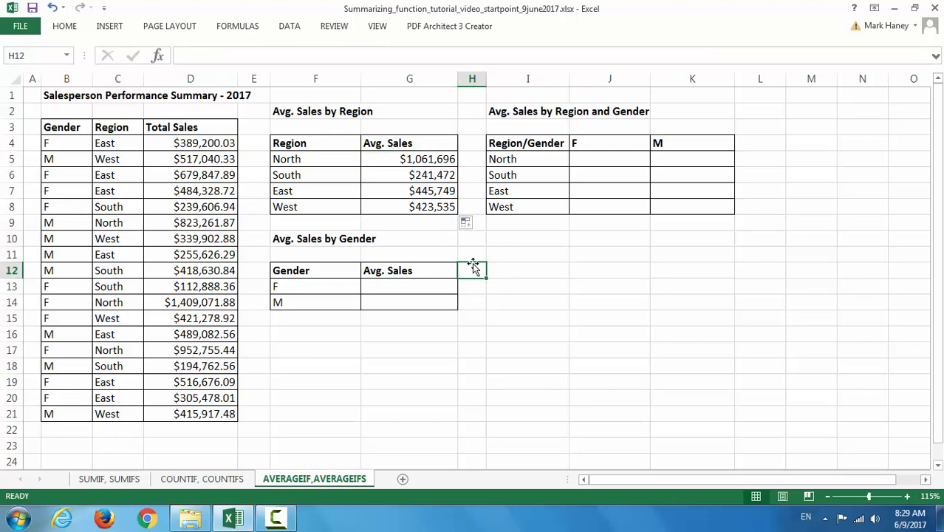
left_click(436, 343)
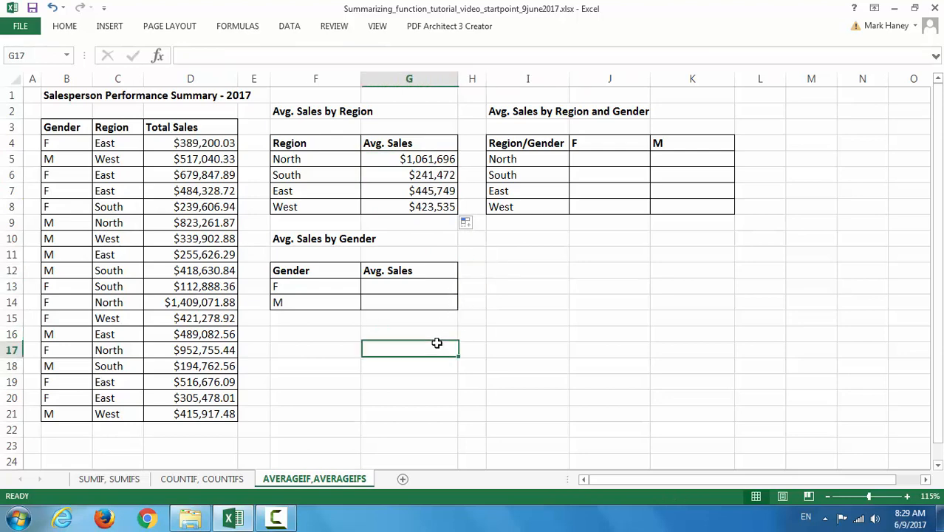
Start an AVERAGEIF formula in G13 with the absolute gender range $B$4:$B$21
left_click(412, 283)
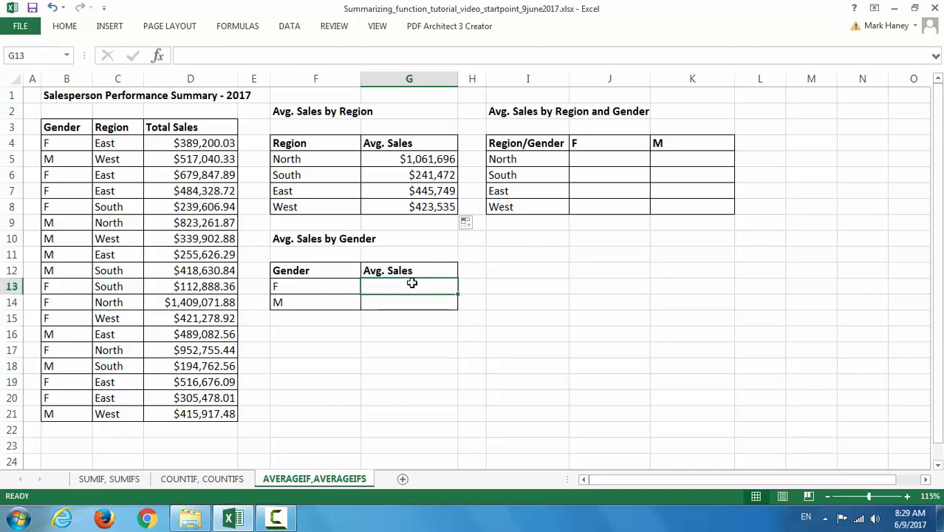
type("=average")
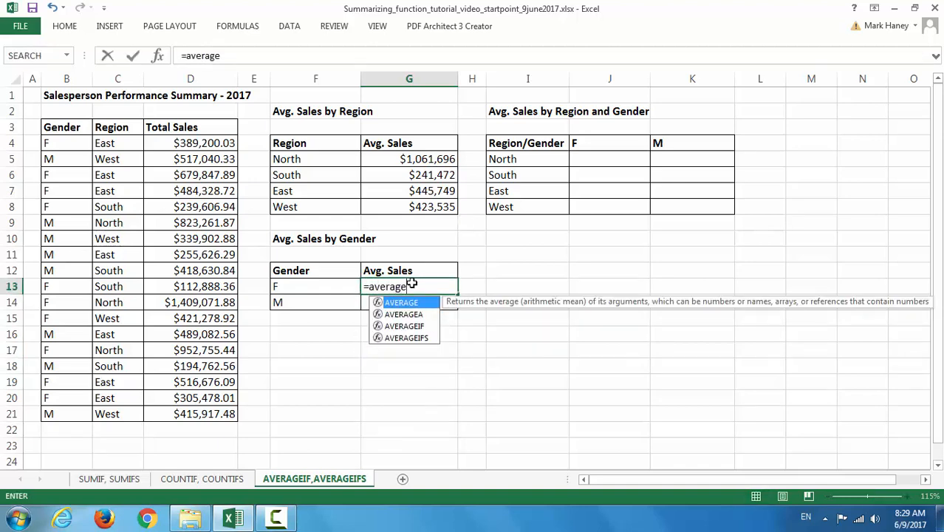
type("if(")
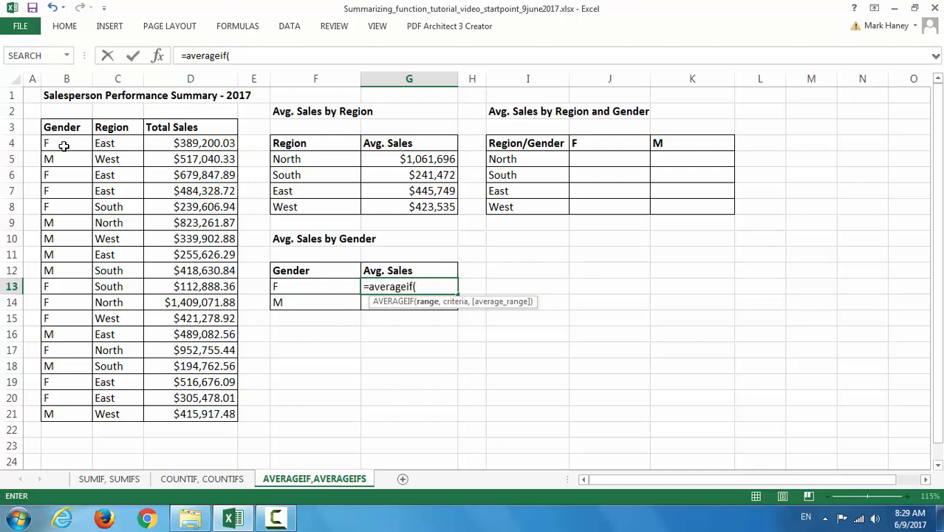
left_click_drag(65, 143, 66, 411)
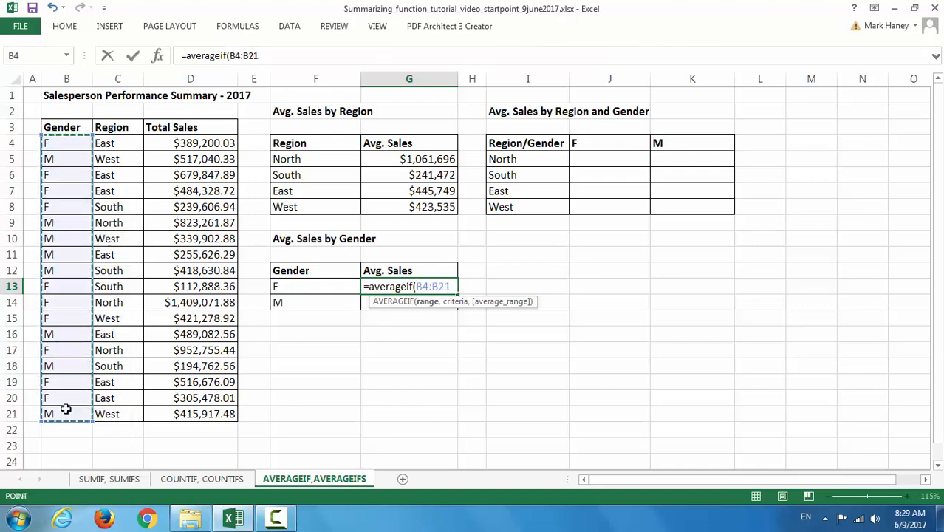
key("F4")
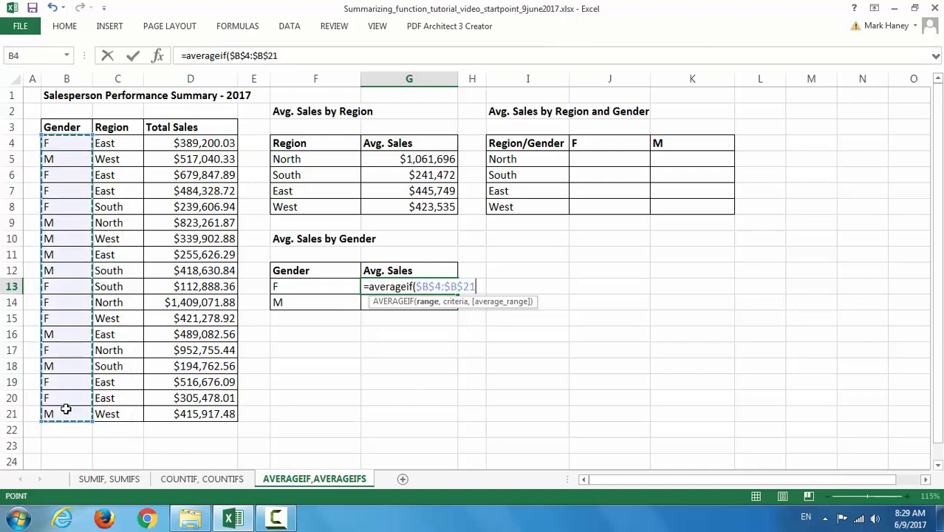
type(",")
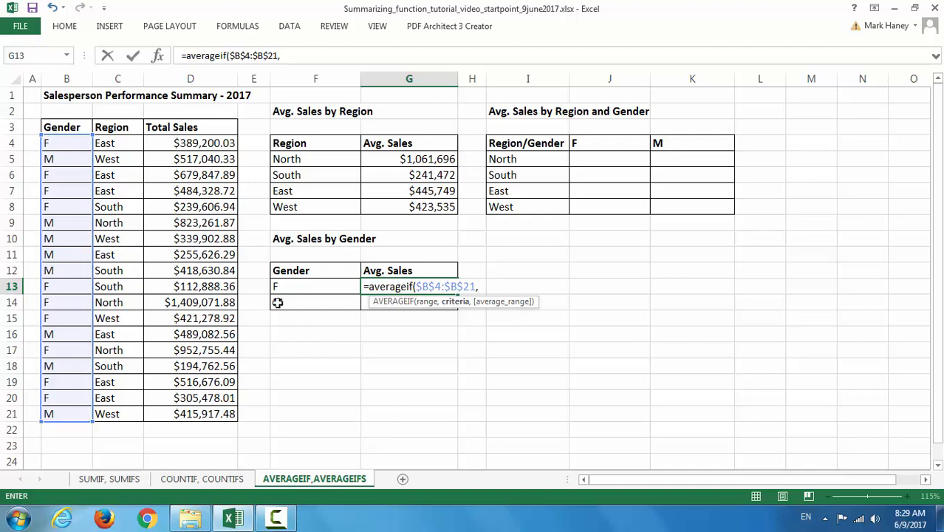
Complete G13's AVERAGEIF formula with gender criterion F13 and absolute average range $D$4:$D$21
left_click(313, 287)
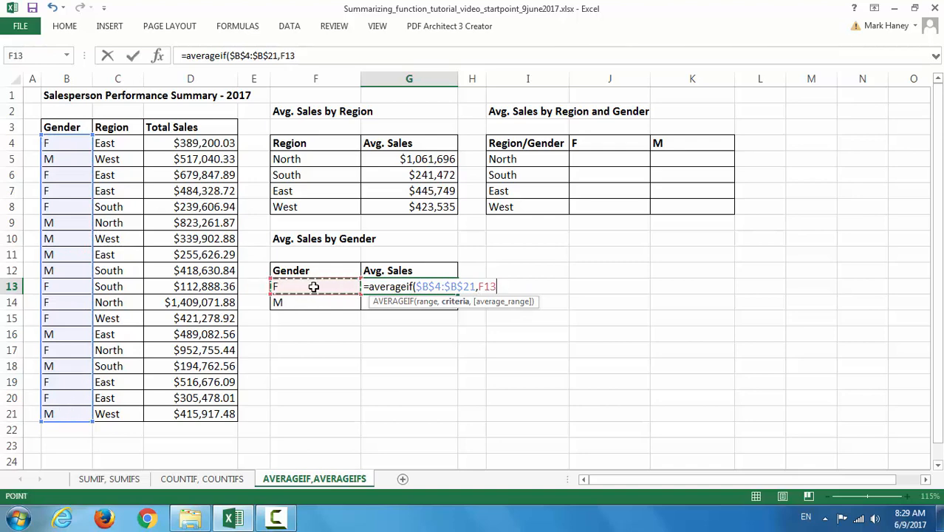
type(",")
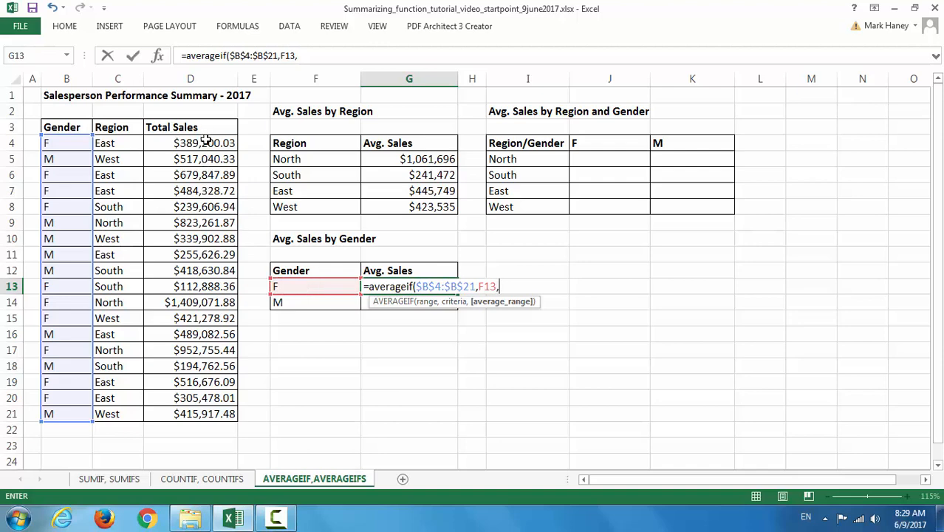
left_click_drag(205, 141, 213, 416)
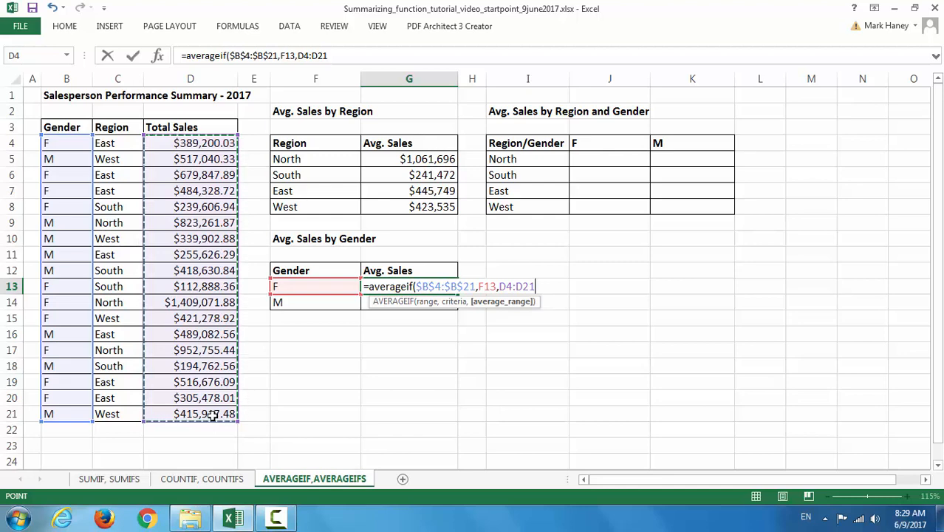
key("F4")
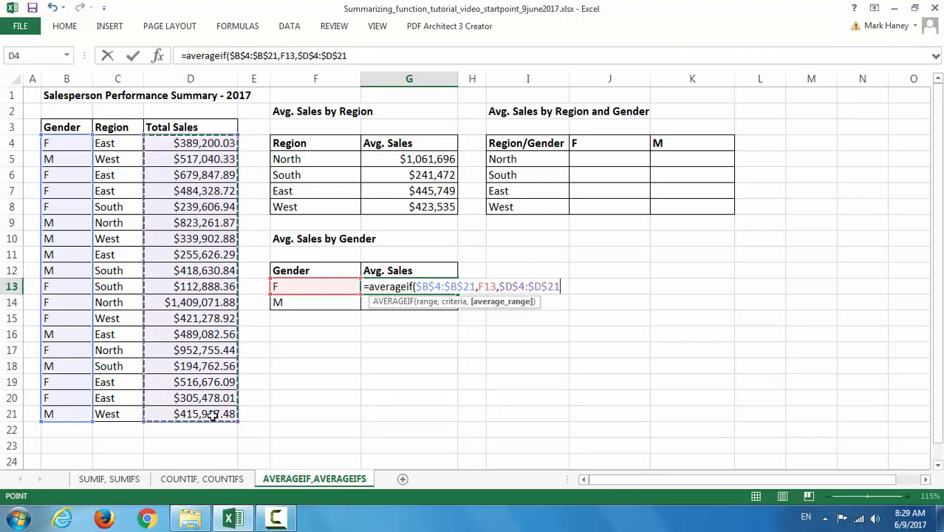
type(")")
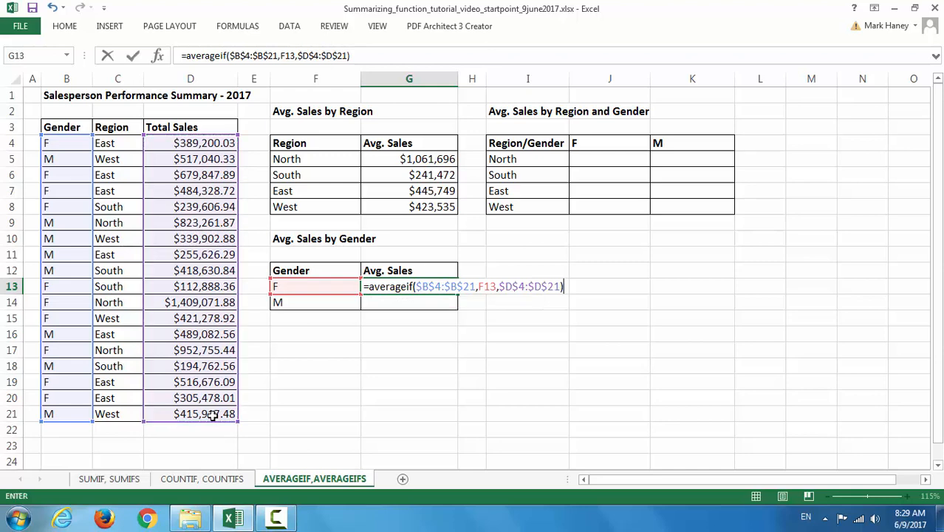
key("Return")
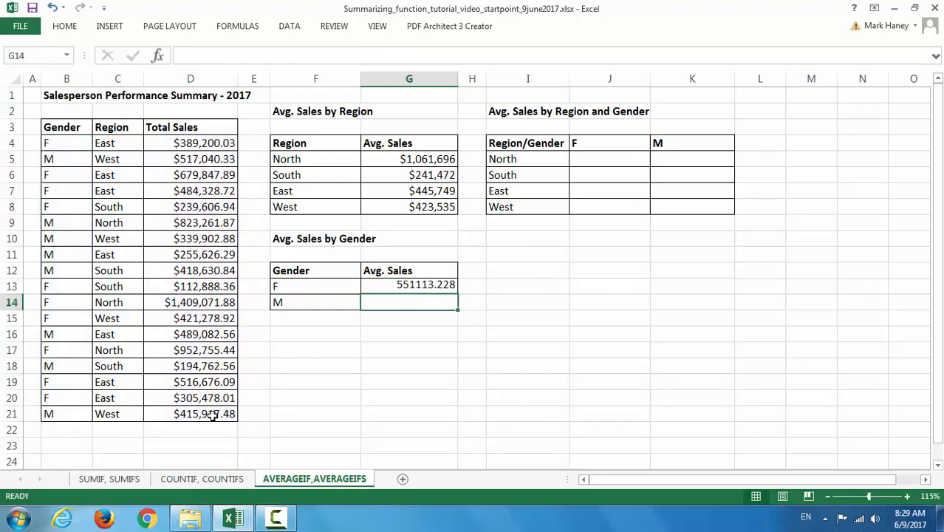
Format G13 as Currency and fill its AVERAGEIF formula down to G14 for the other gender
left_click(421, 288)
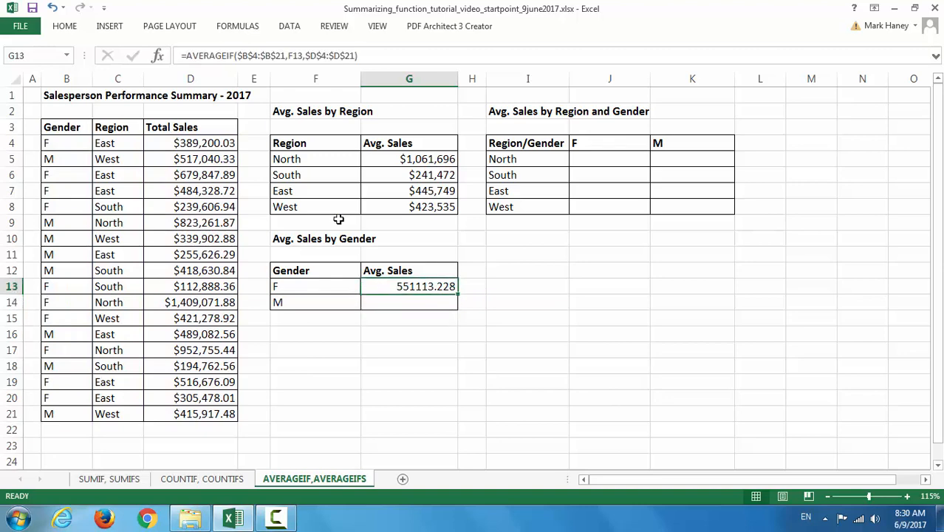
left_click(65, 29)
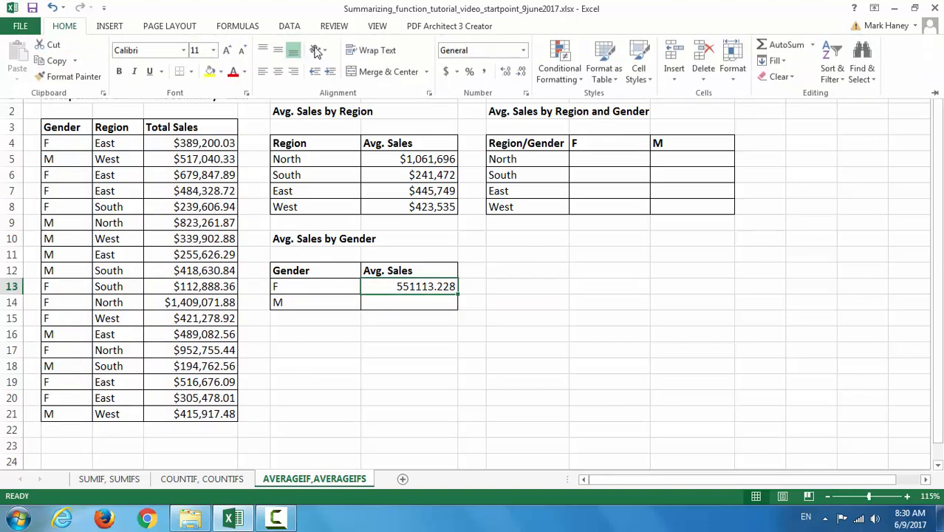
left_click(522, 50)
left_click(513, 133)
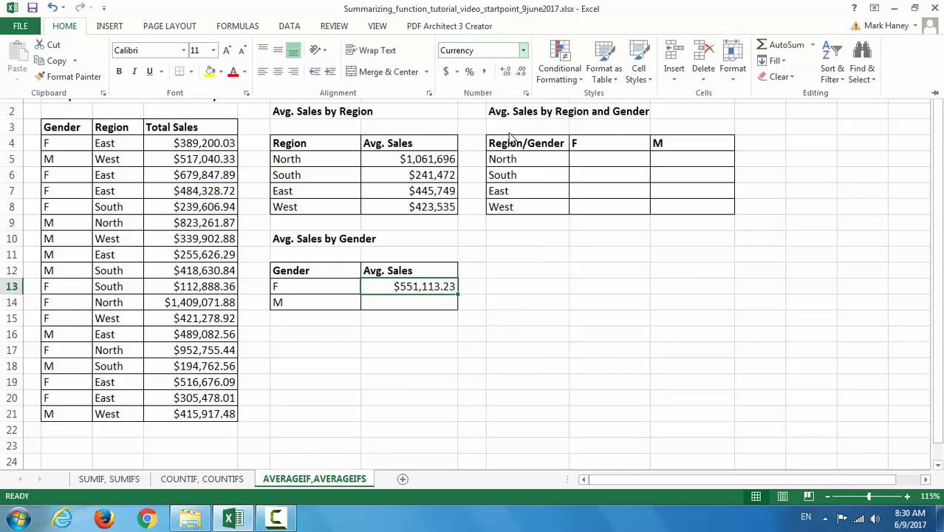
left_click(505, 297)
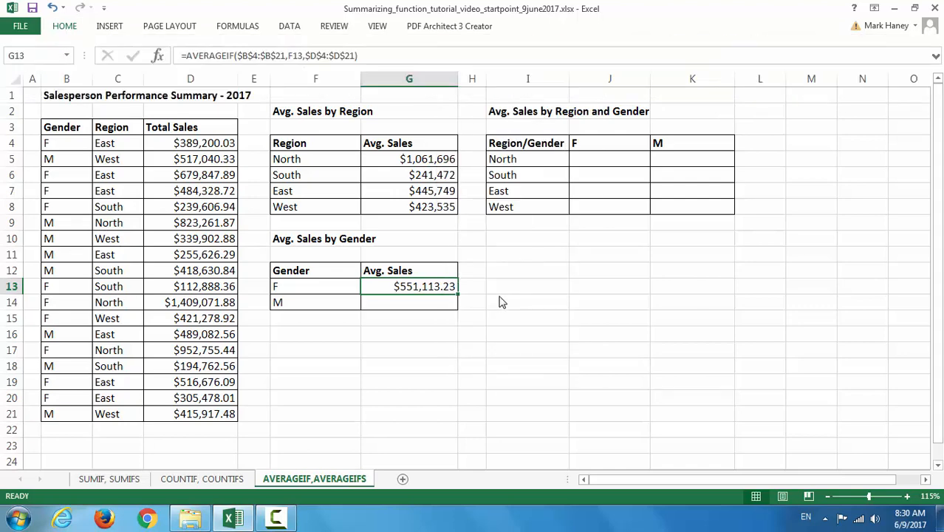
left_click_drag(458, 296, 458, 305)
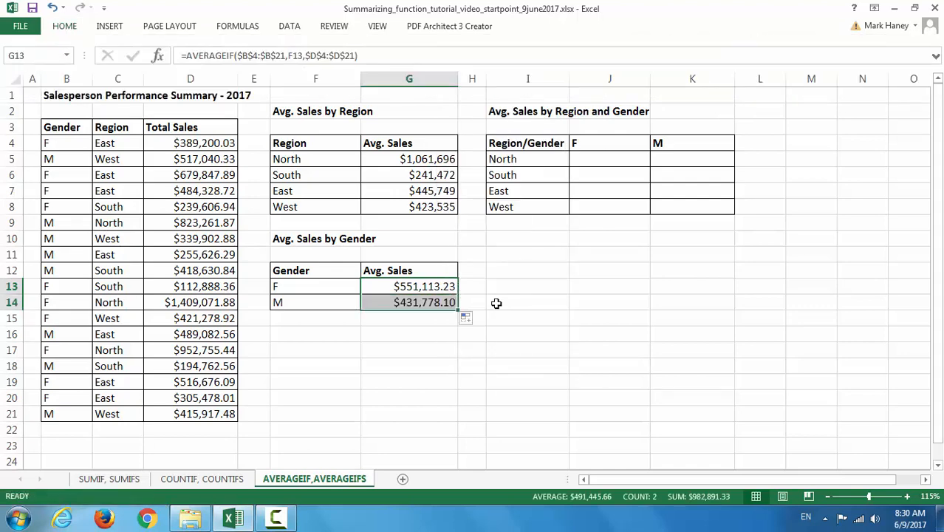
left_click(496, 302)
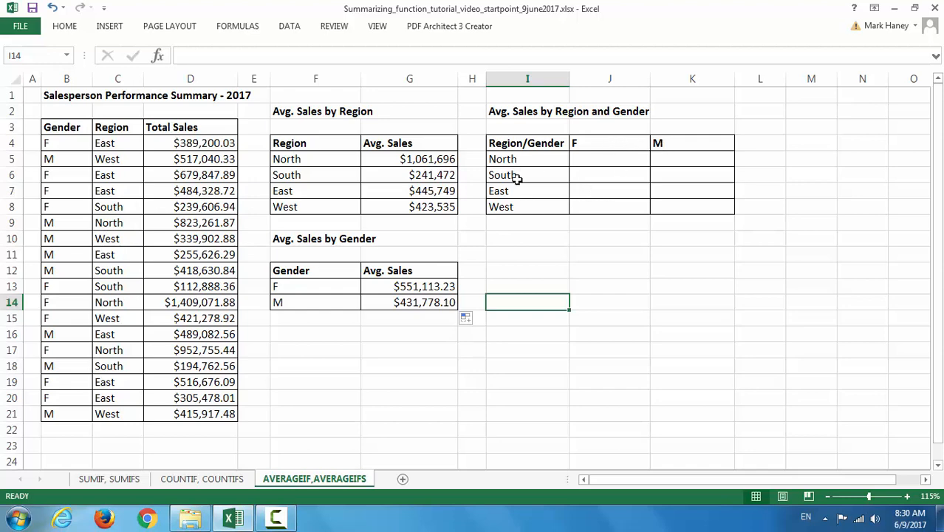
Start an AVERAGEIFS formula in J5 with the absolute average range $D$4:$D$21
left_click(603, 158)
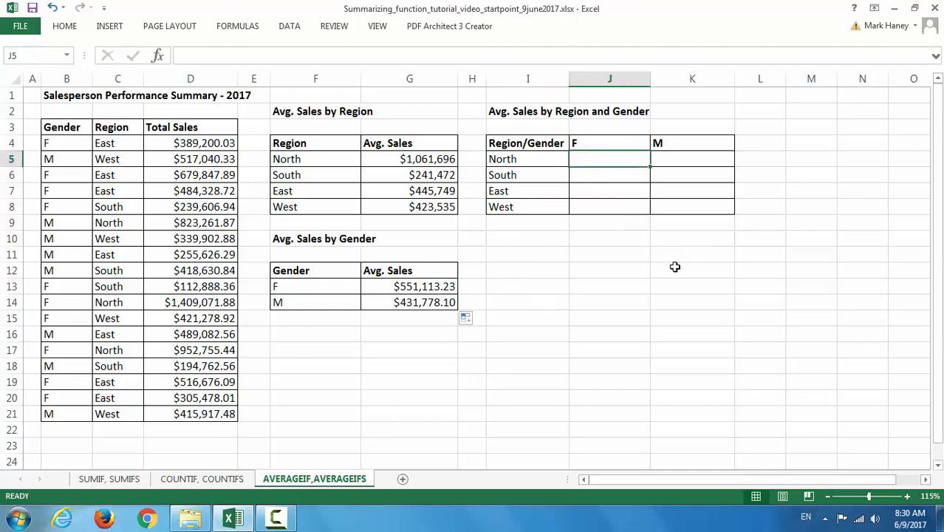
type("=")
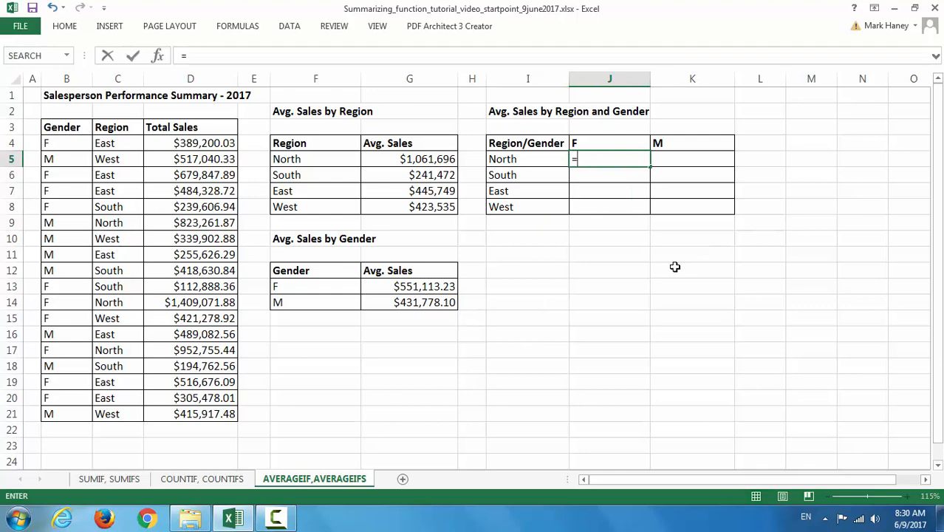
type("average")
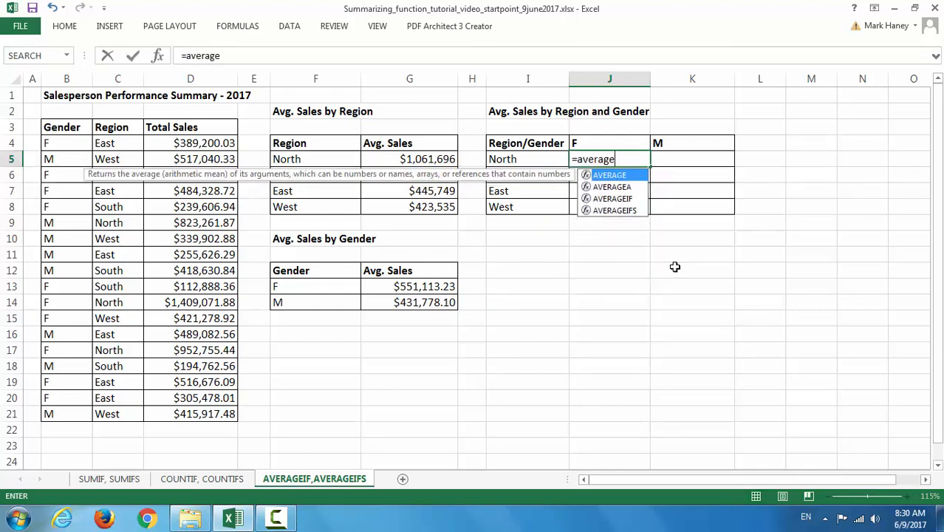
type("ifs(")
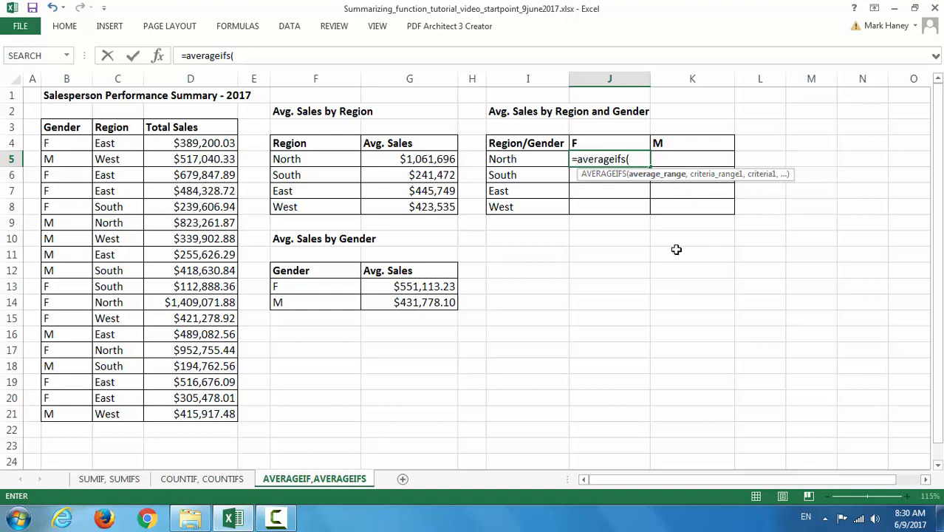
left_click_drag(210, 143, 206, 414)
key("F4")
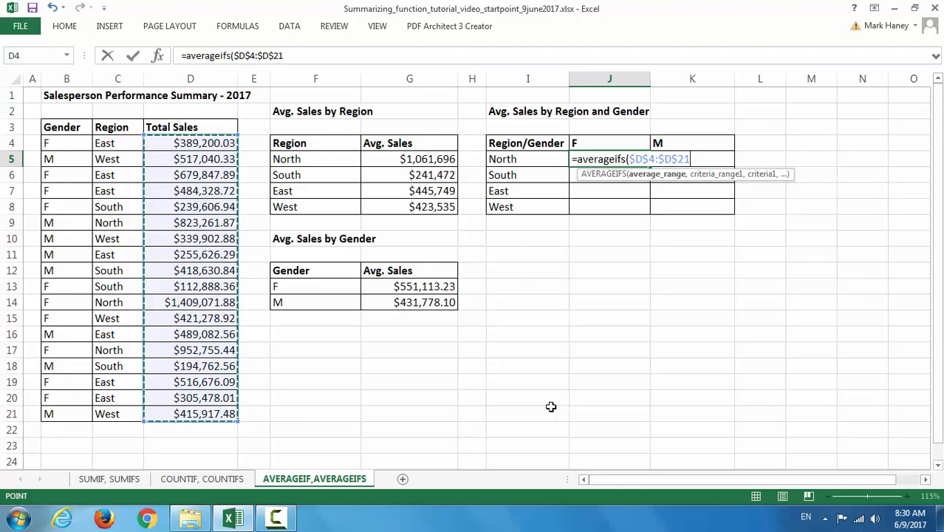
type(",")
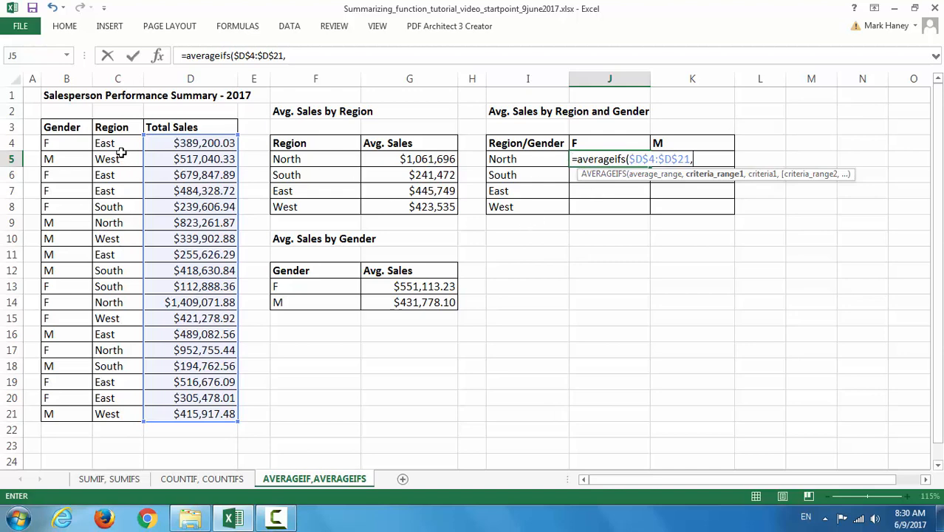
Add the absolute region range $C$4:$C$21 with the column-locked criterion $I5 to J5's AVERAGEIFS formula
left_click_drag(118, 143, 126, 415)
key("F4")
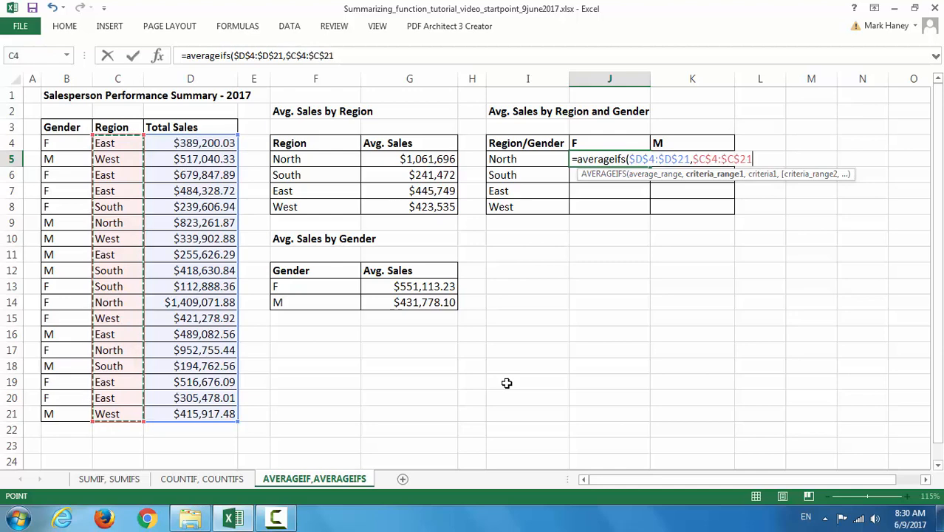
type(",")
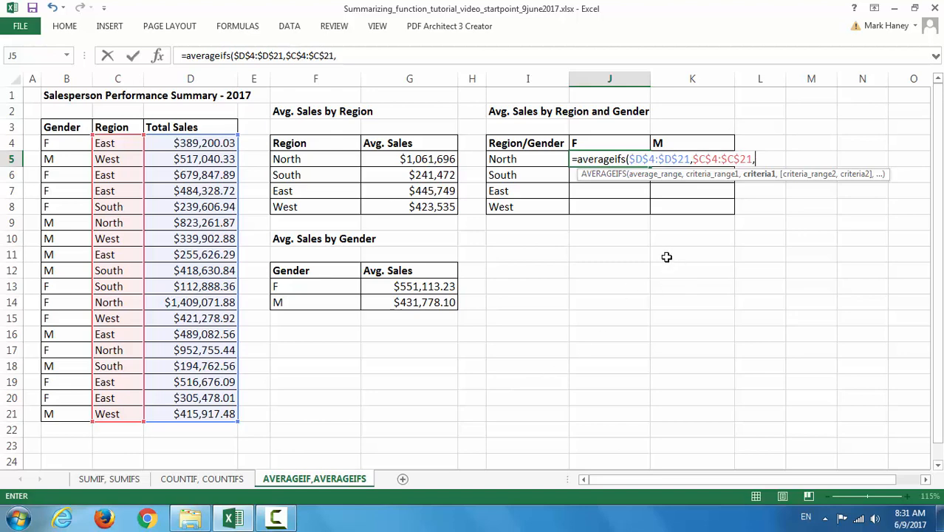
left_click(519, 160)
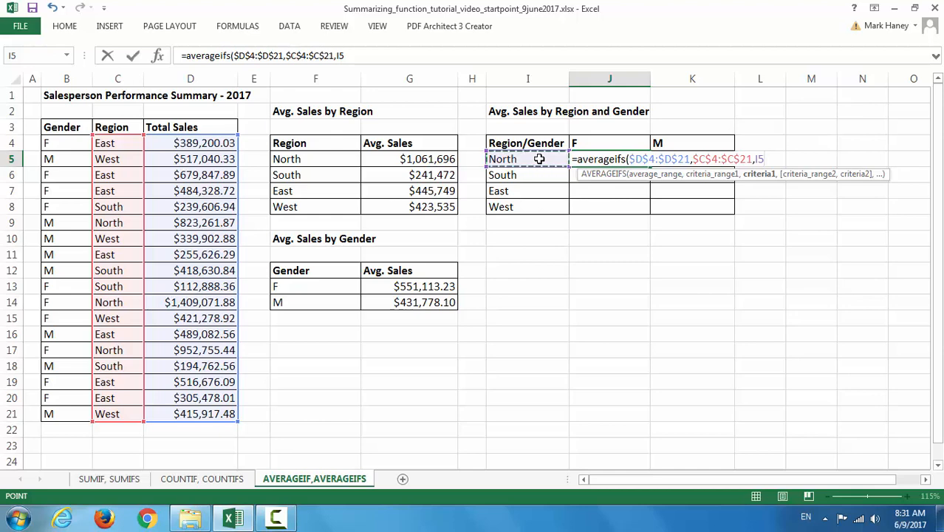
left_click(757, 159)
type("$21")
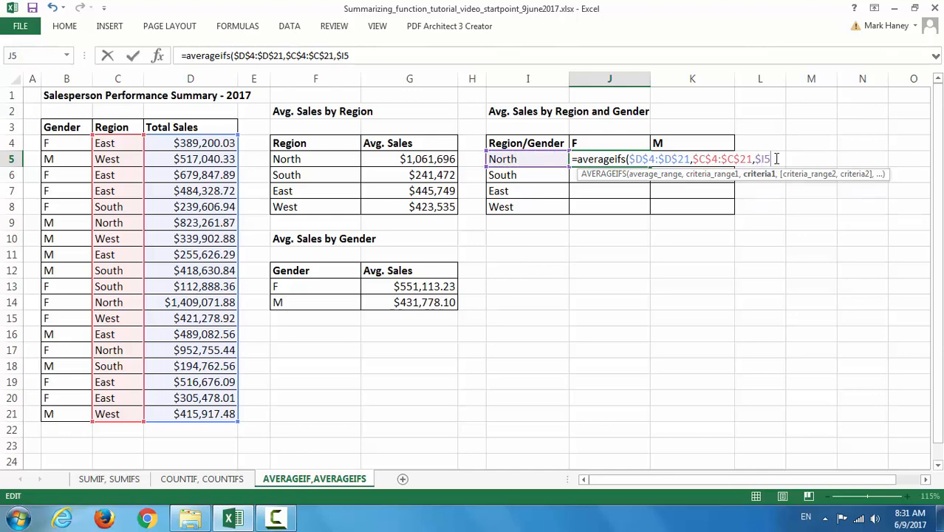
type(",")
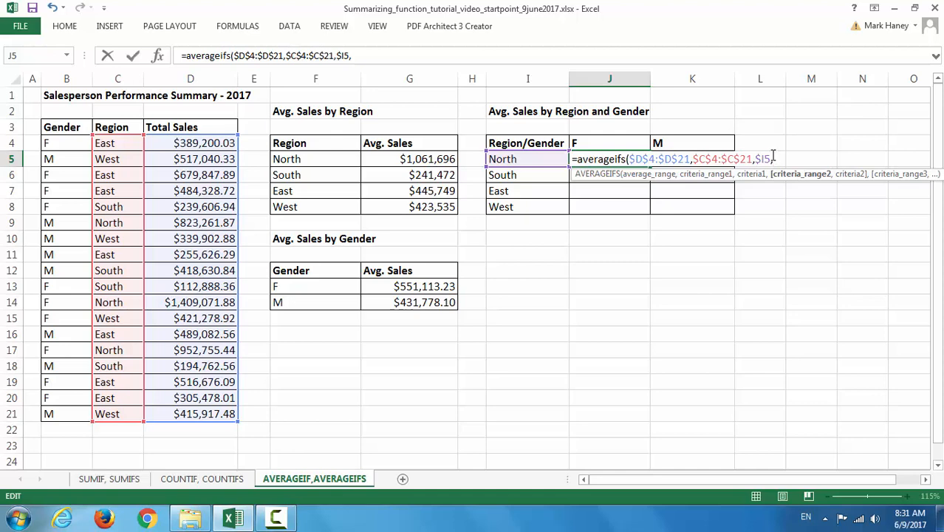
Complete J5's AVERAGEIFS formula with the absolute gender range $B$4:$B$21 and the row-locked criterion J$4
left_click_drag(60, 144, 48, 426)
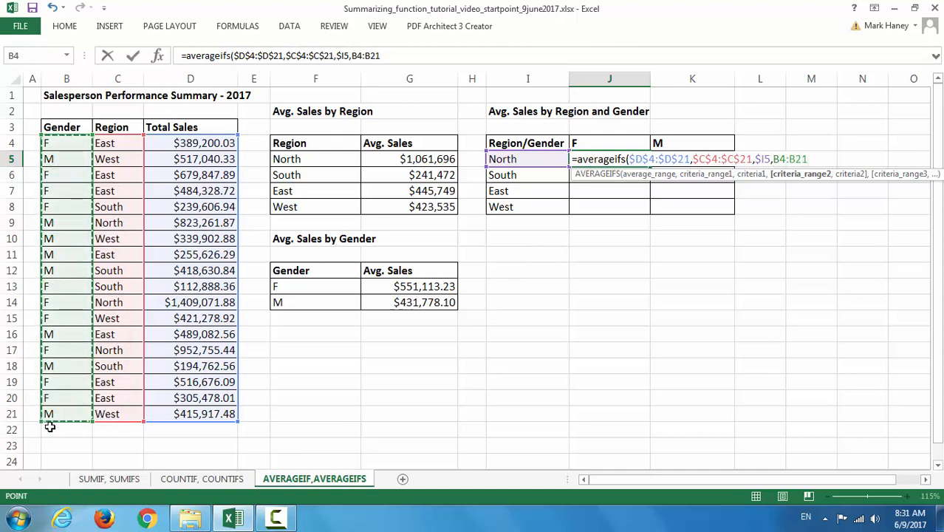
key("F4")
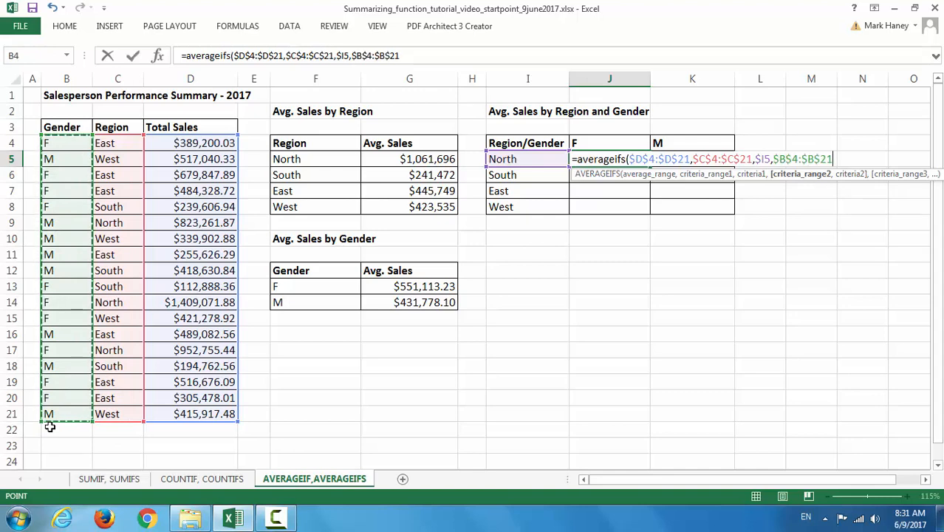
type(",")
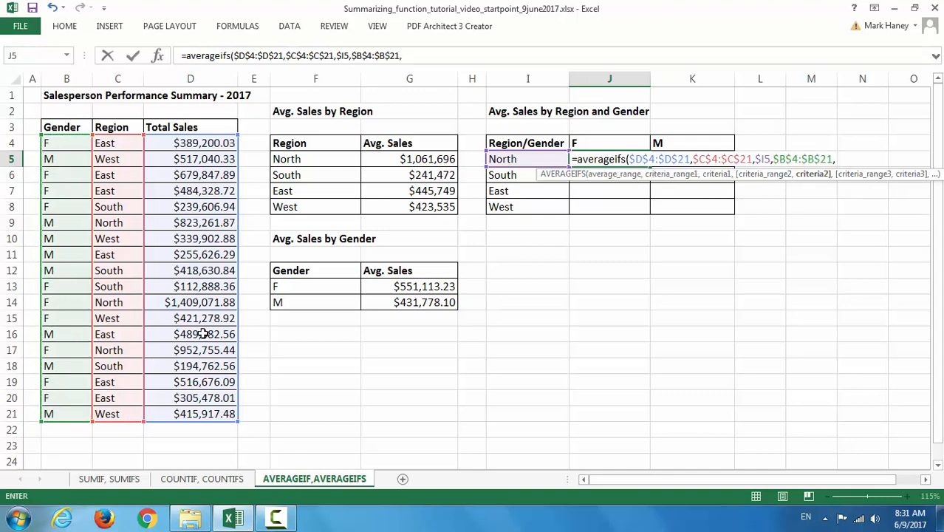
left_click(595, 140)
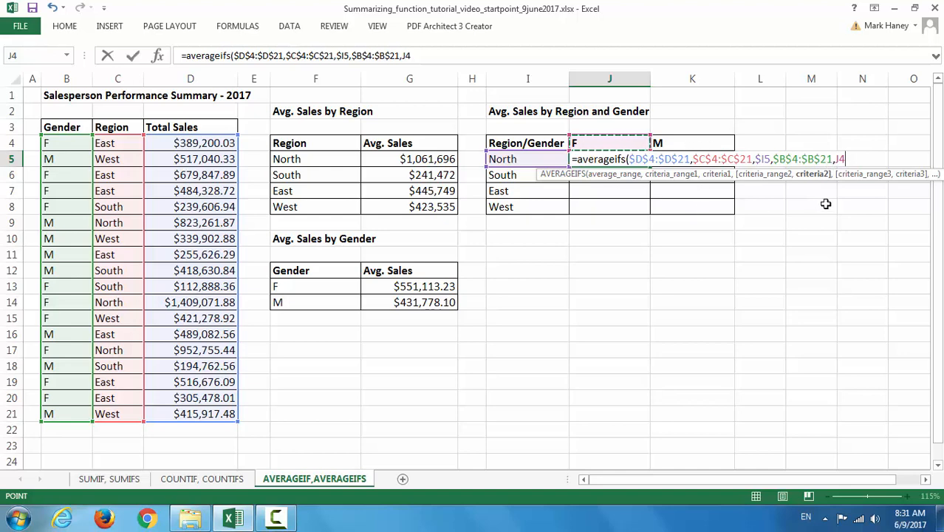
key("F2")
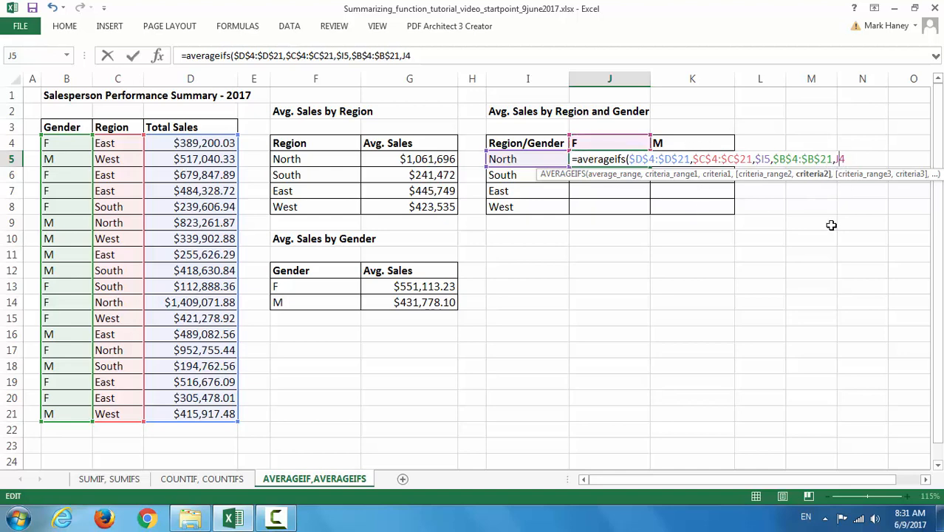
type("$4")
left_click(857, 159)
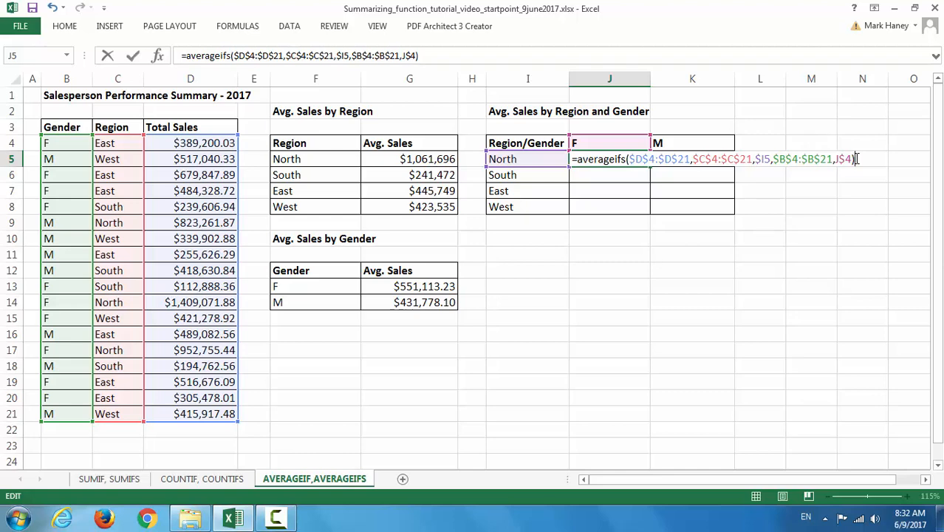
key("Return")
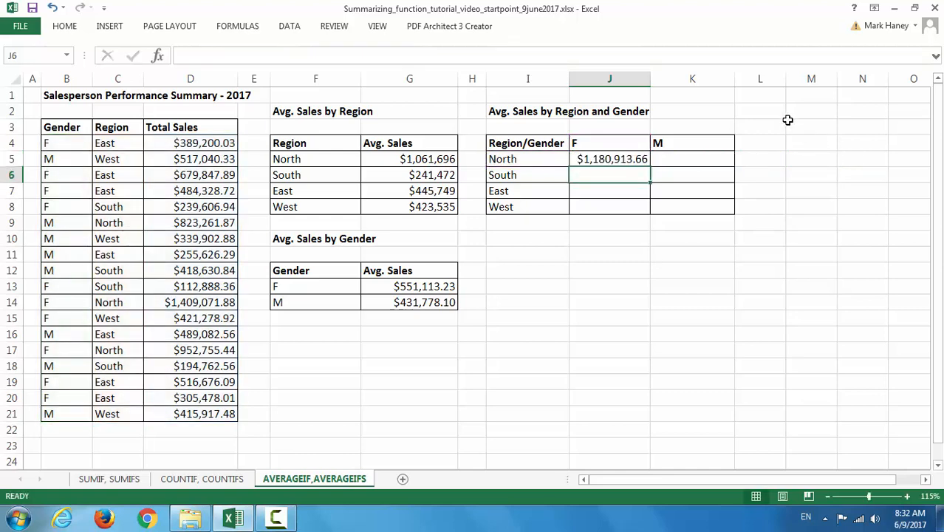
Fill J5's AVERAGEIFS formula across J5:K8 for all regions and both genders
left_click(643, 161)
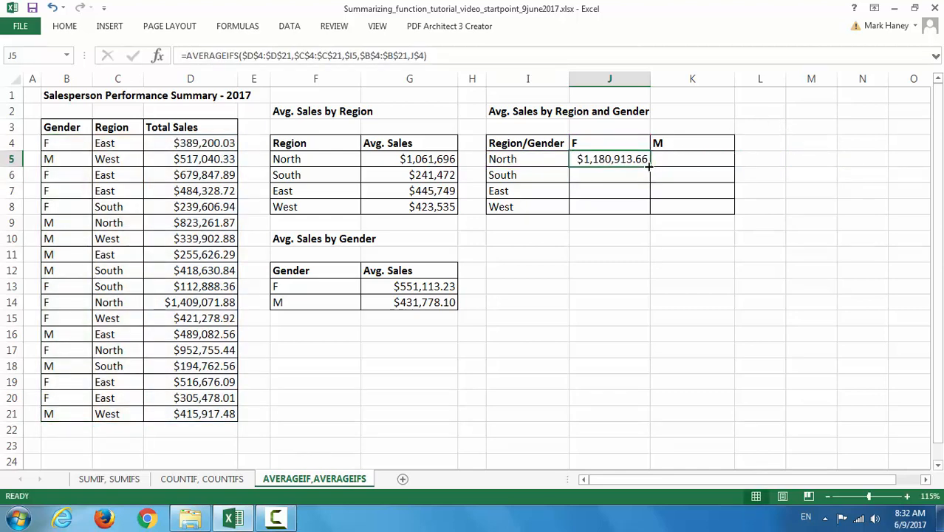
left_click_drag(648, 166, 735, 214)
left_click(756, 308)
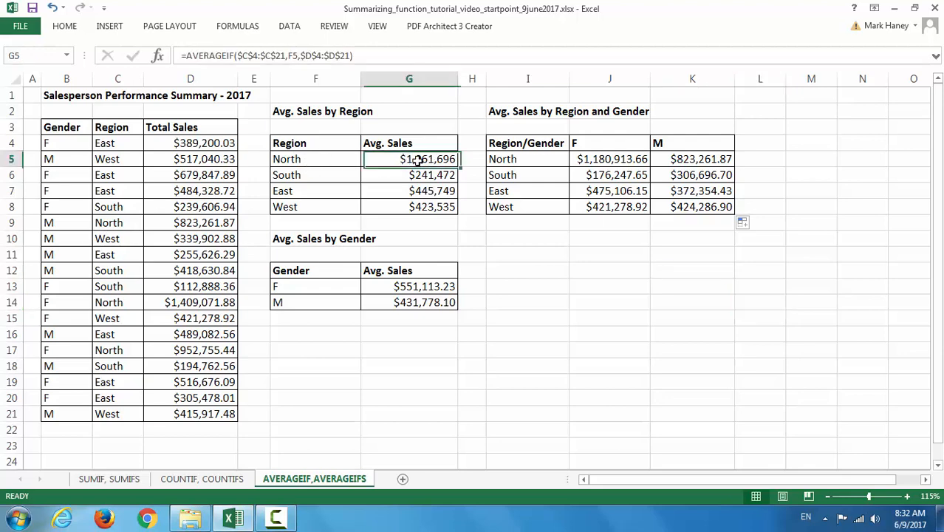
Replace the F5 criterion in G5's AVERAGEIF formula with the literal text "North"
double_click(420, 159)
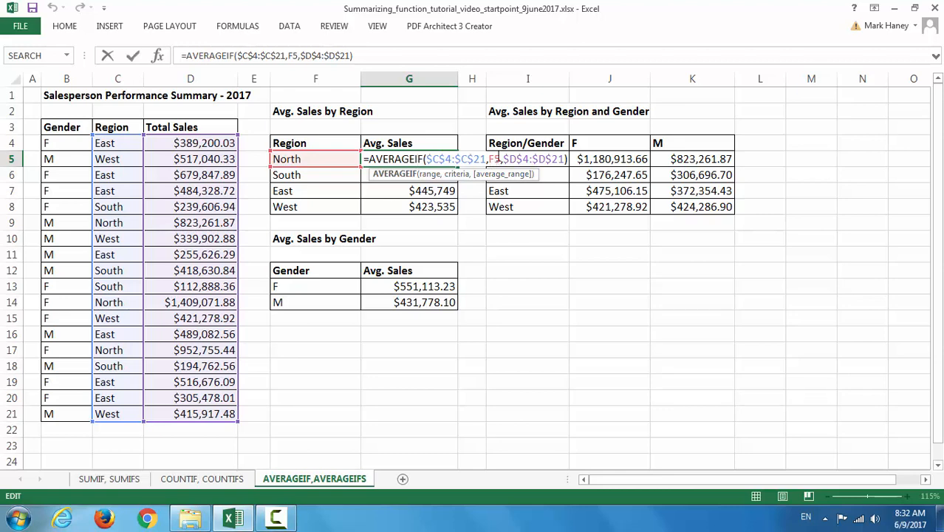
left_click(500, 159)
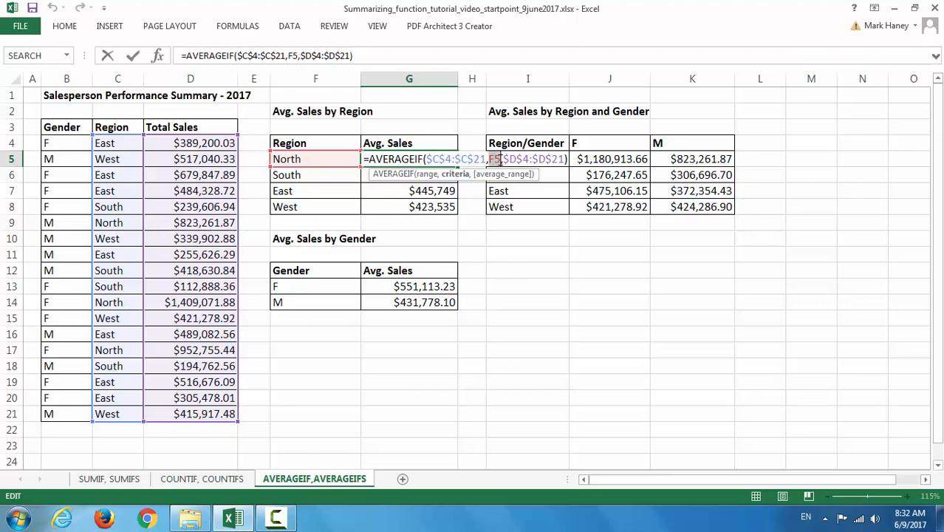
type("\"North\"")
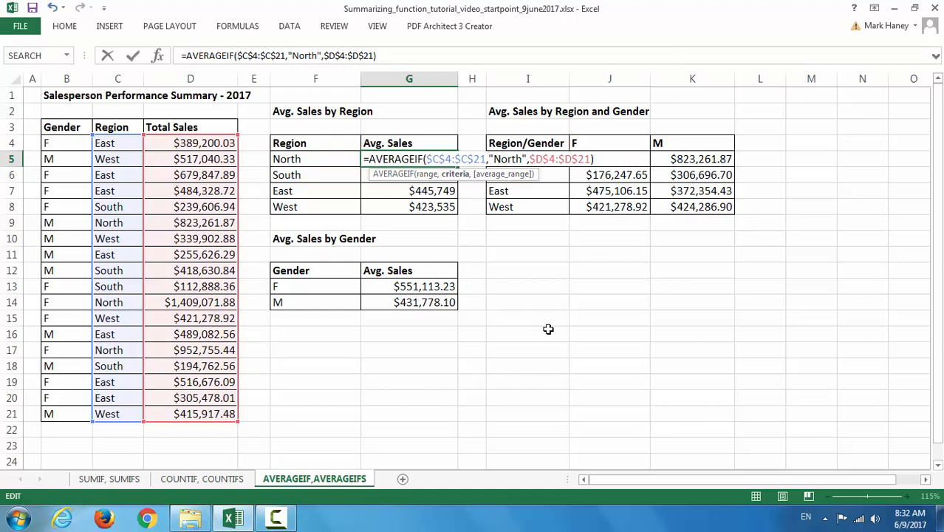
key("Return")
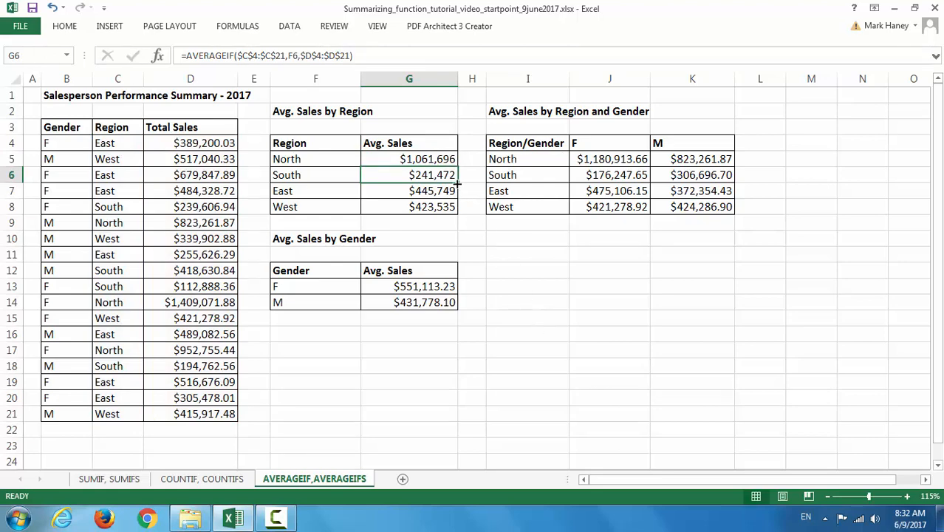
Restore G5's cell-reference criterion by filling G6's AVERAGEIF formula up into G5
left_click_drag(458, 182, 445, 156)
left_click(491, 249)
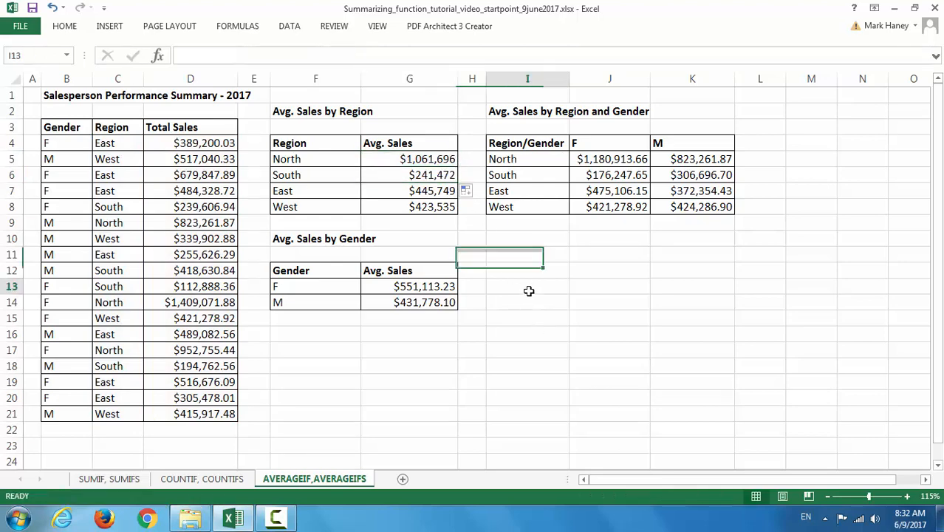
left_click(528, 288)
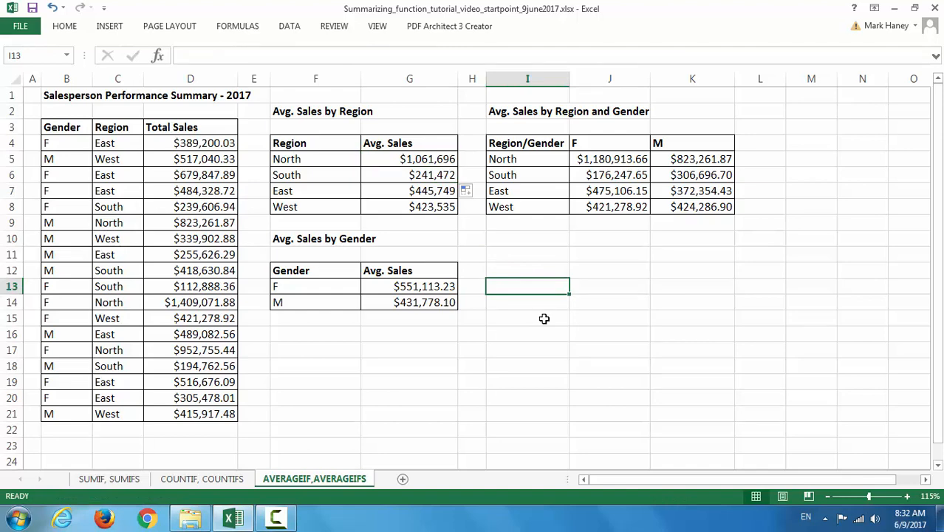